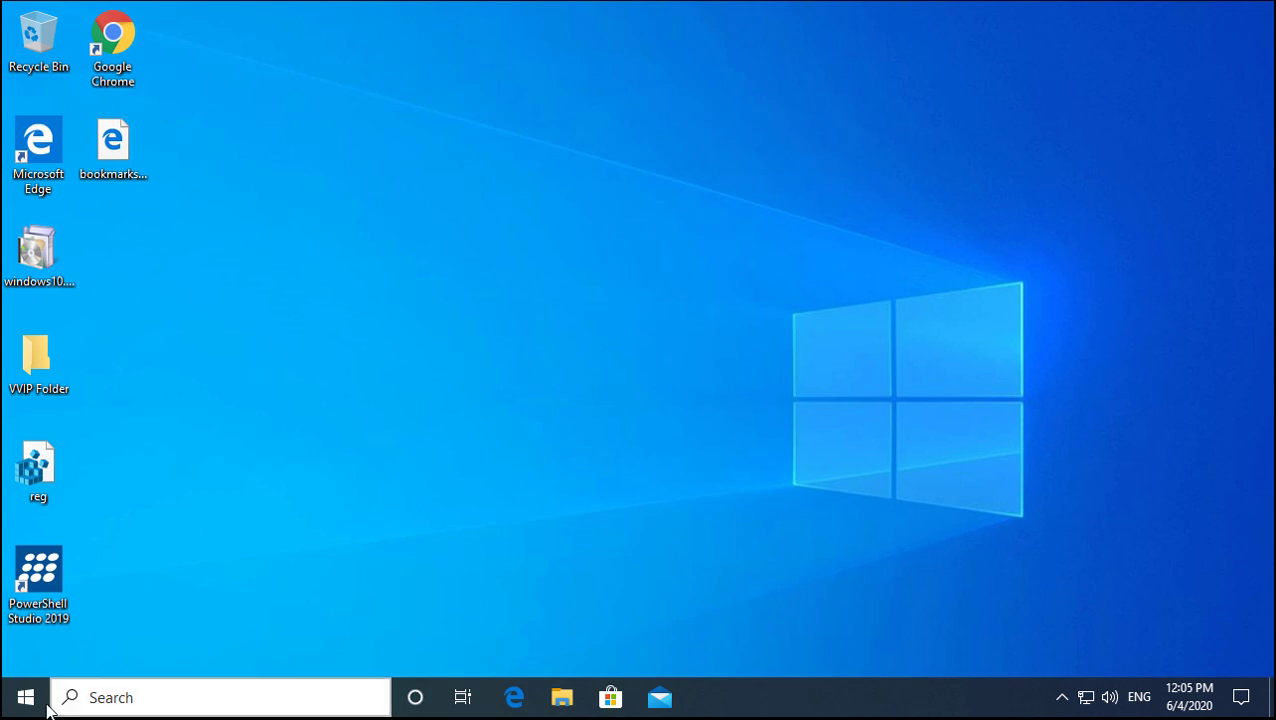
# Go from Settings > Update & Security > Windows Security to the Virus & threat protection page
pyautogui.rightClick(30, 698)
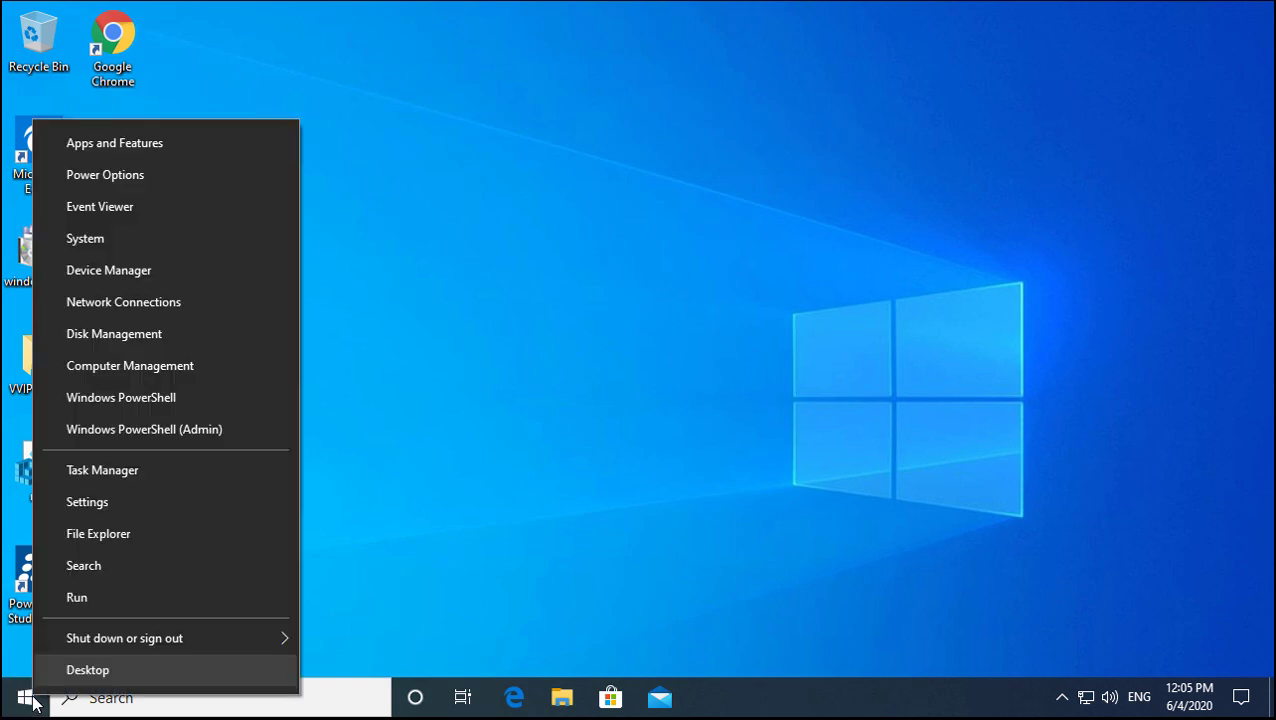
pyautogui.click(121, 506)
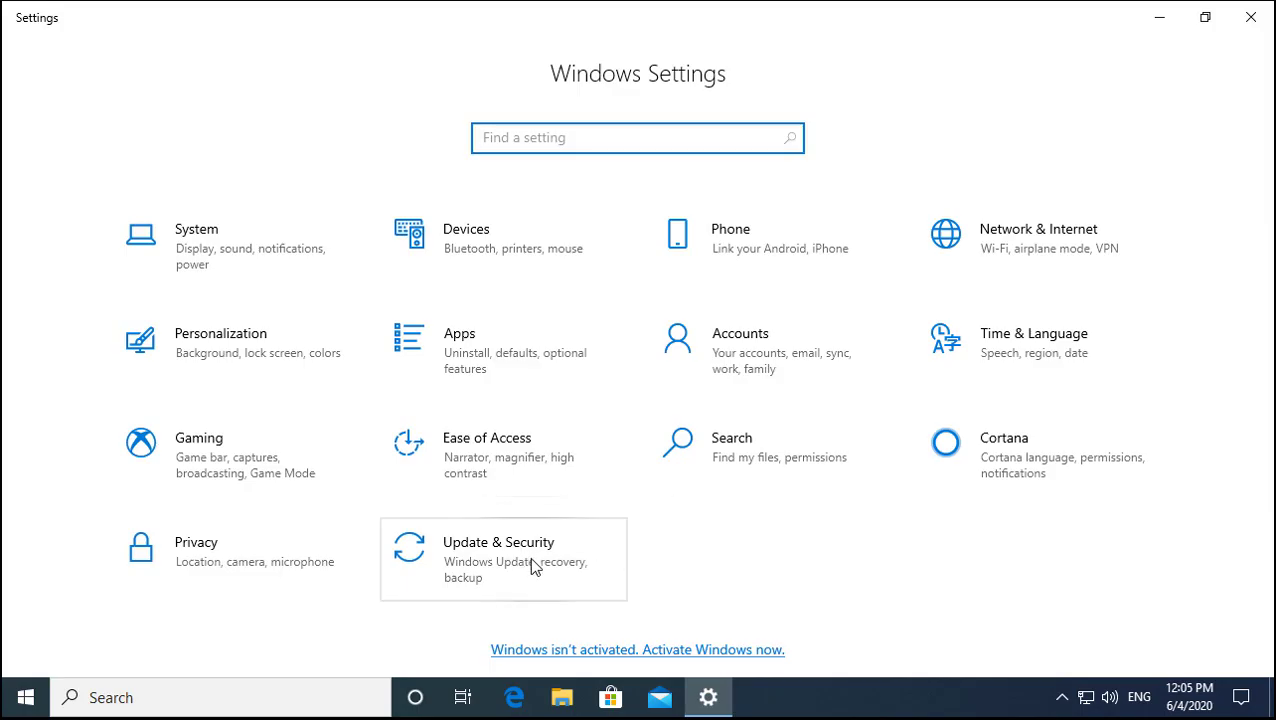
pyautogui.click(531, 559)
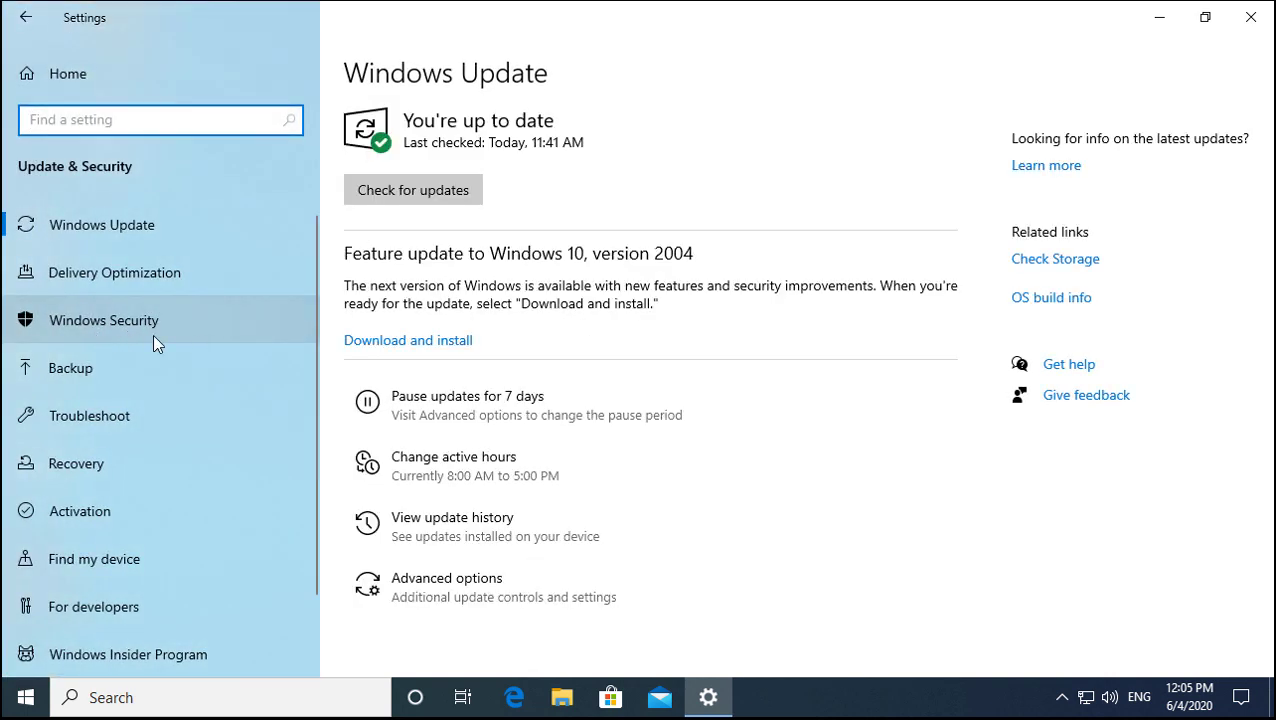
pyautogui.click(98, 322)
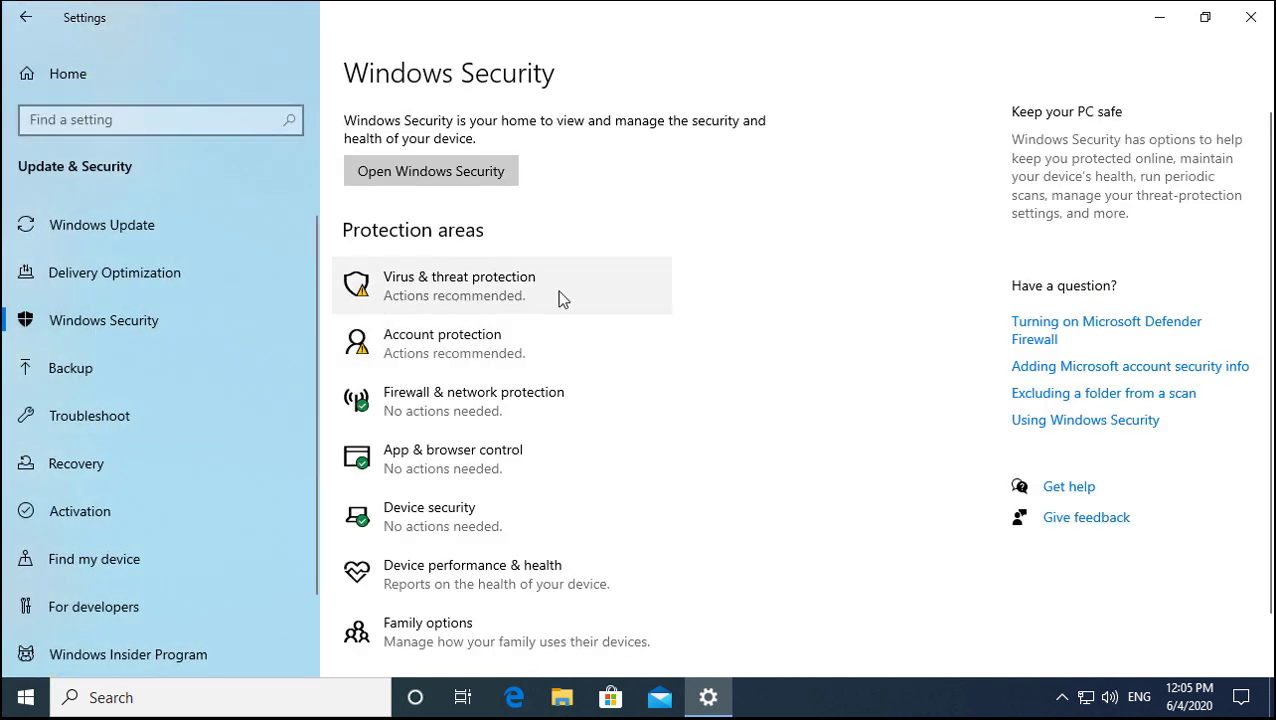
pyautogui.click(478, 294)
pyautogui.scroll(-5, 528, 316)
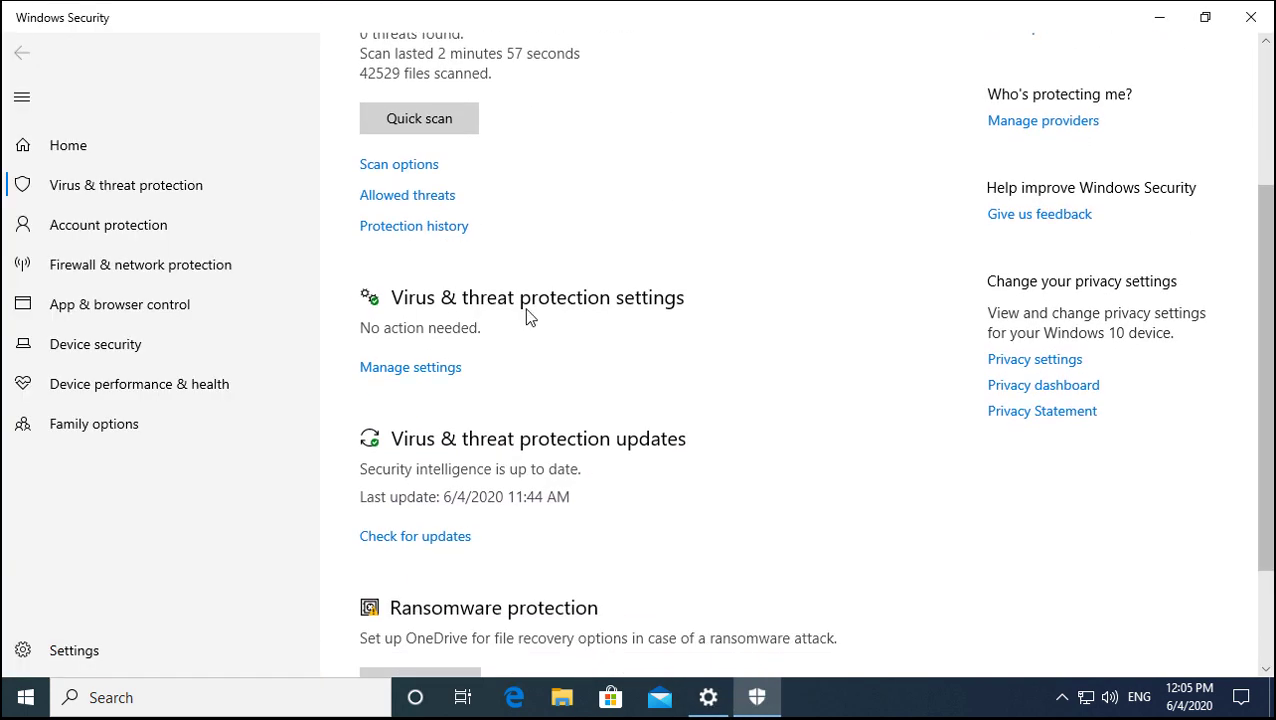
# Under Manage settings, switch off Real-time protection, Automatic sample submission and Tamper Protection
pyautogui.click(409, 376)
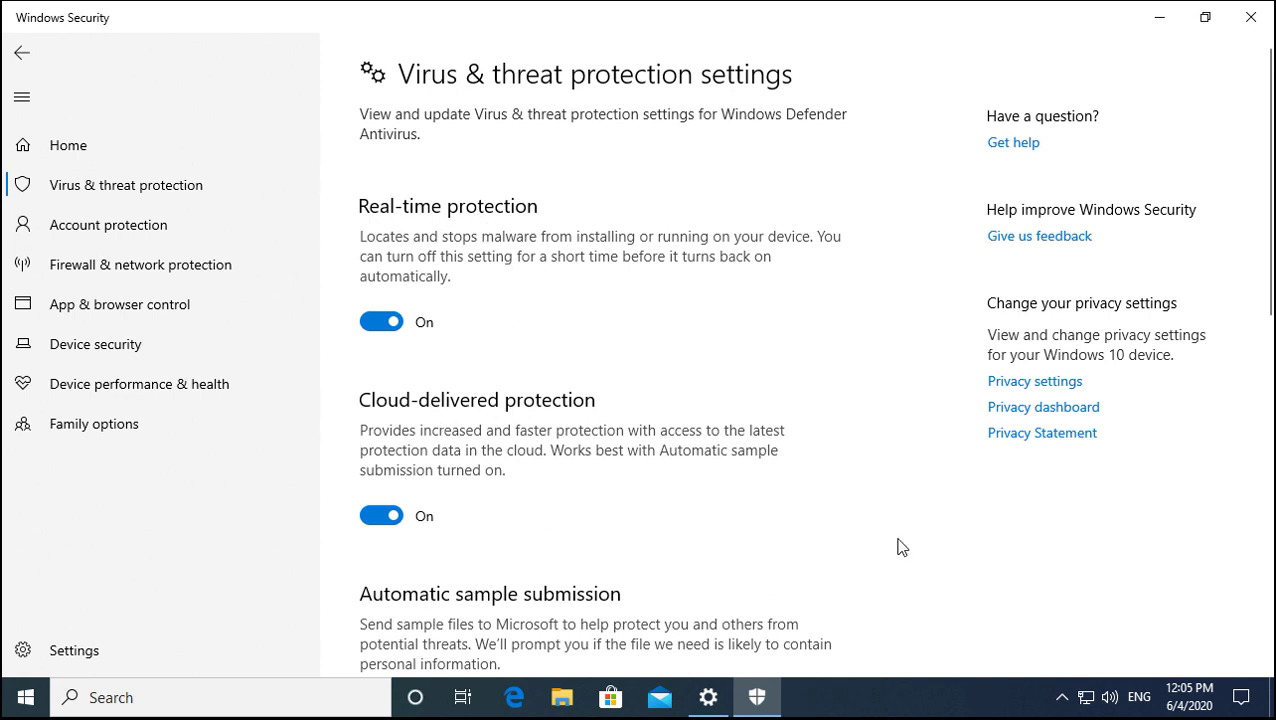
pyautogui.moveTo(1265, 236); pyautogui.dragTo(1272, 200)
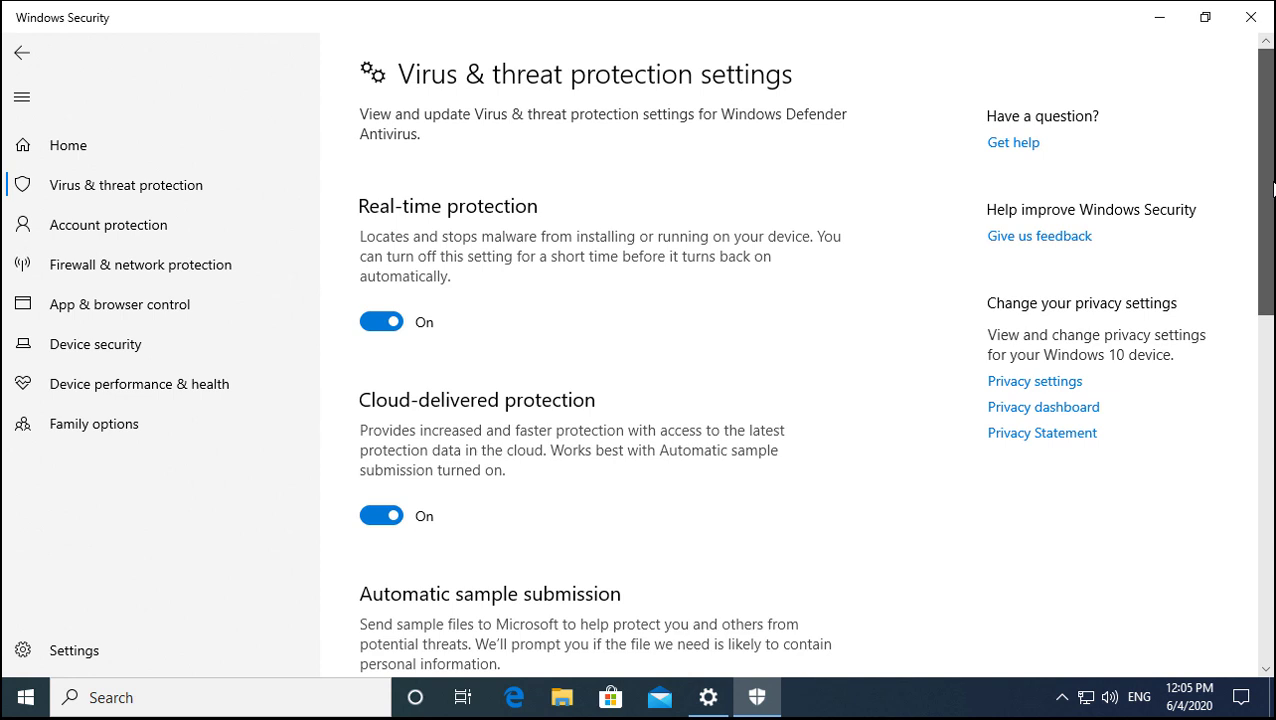
pyautogui.click(380, 325)
pyautogui.moveTo(1260, 160); pyautogui.dragTo(1199, 270)
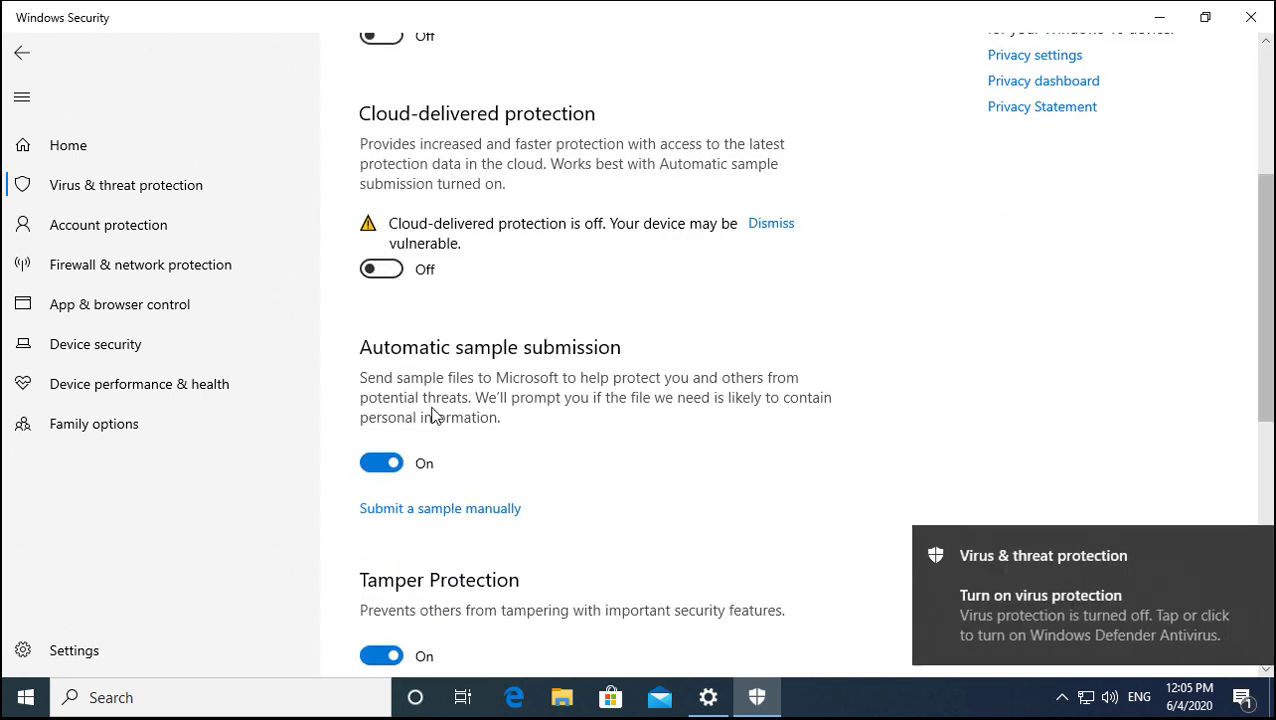
pyautogui.click(378, 465)
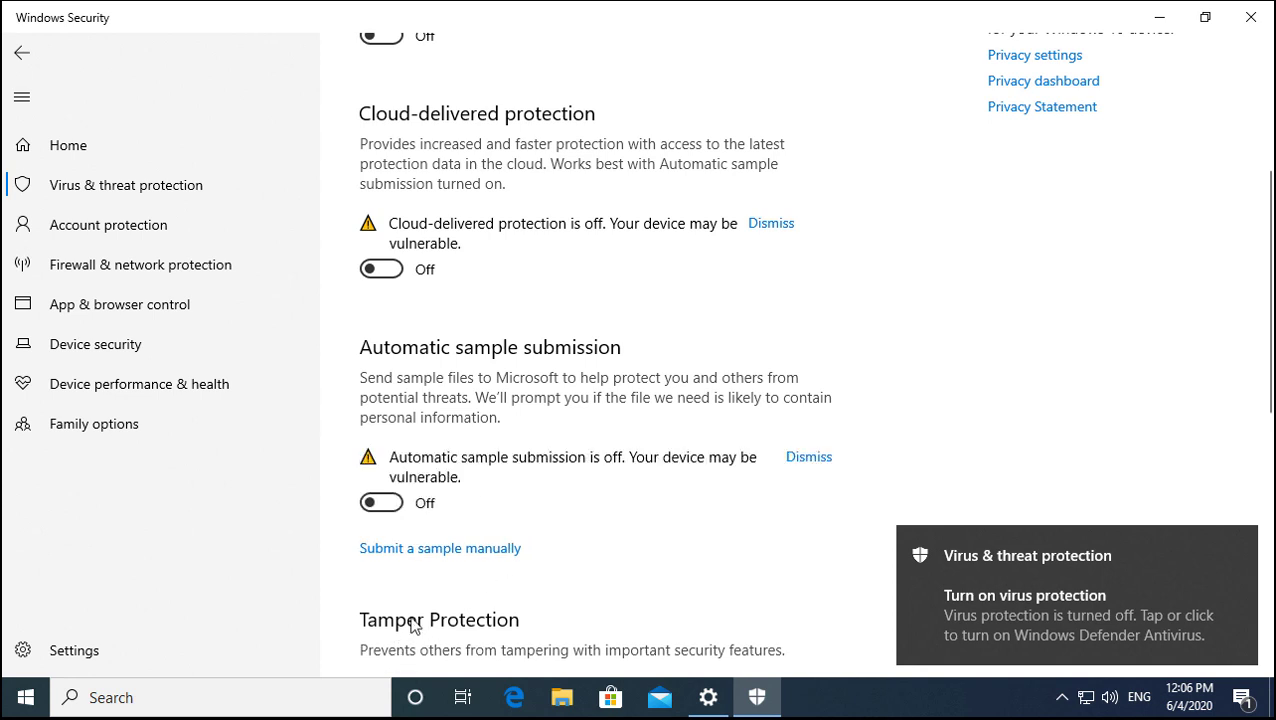
pyautogui.moveTo(1266, 245); pyautogui.dragTo(1173, 365)
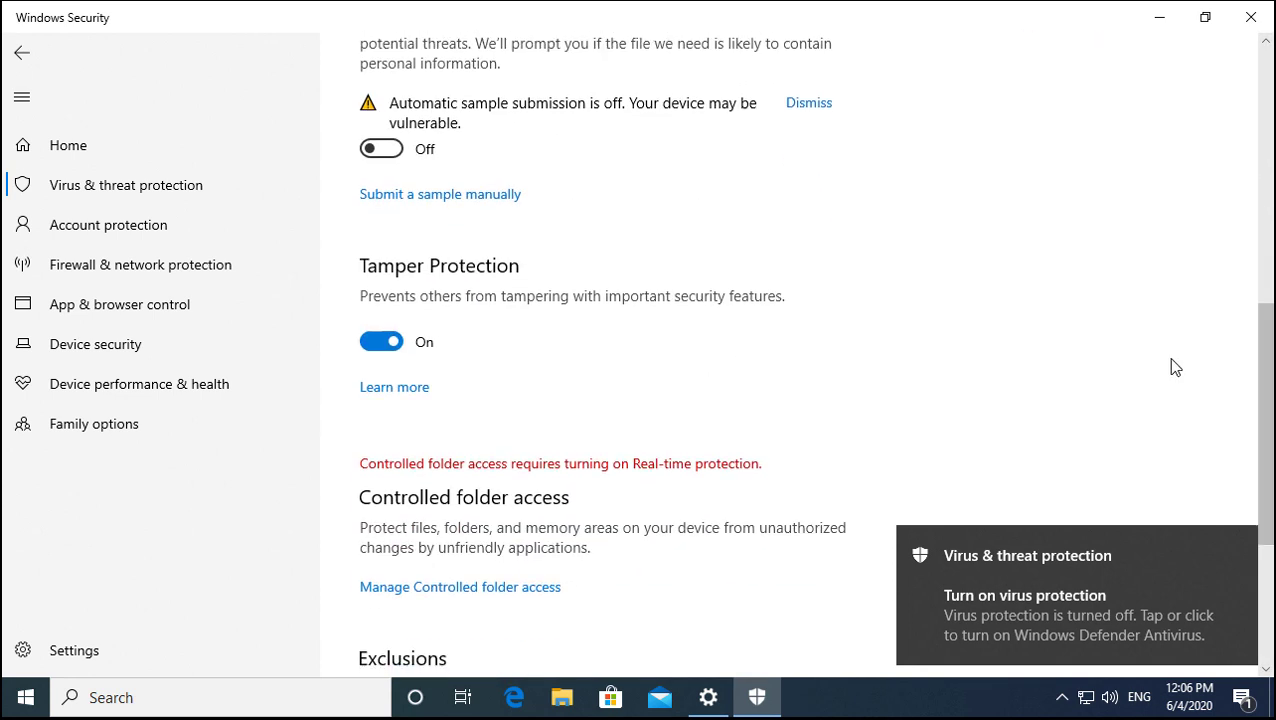
pyautogui.click(388, 343)
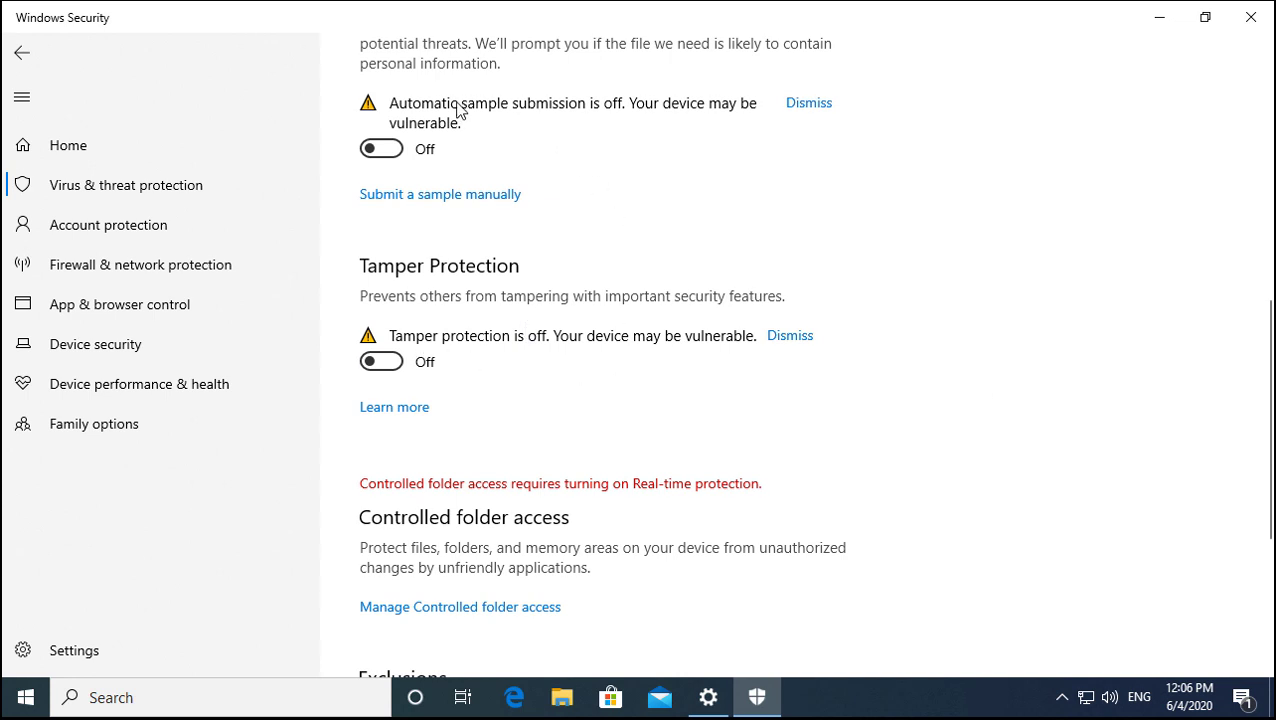
pyautogui.moveTo(1268, 386); pyautogui.dragTo(1235, 180)
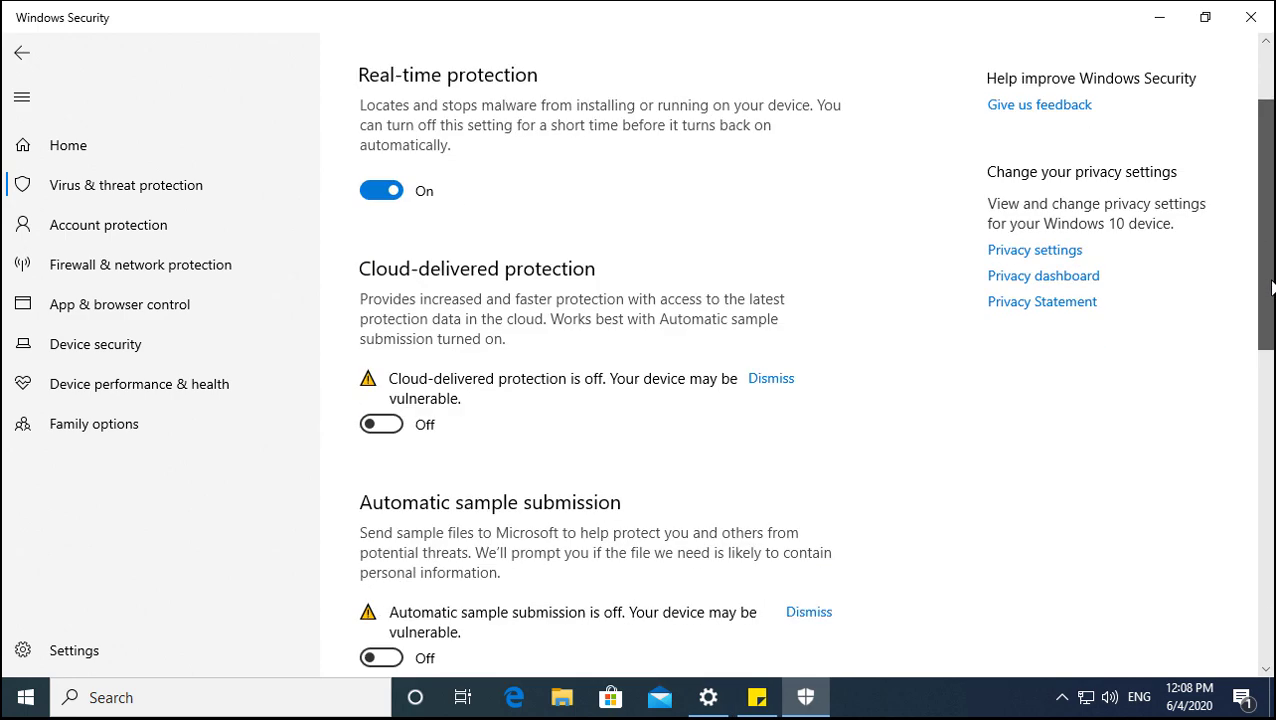
# Scroll the protection settings to check Real-time is back On and Cloud-delivered stays Off
pyautogui.scroll(-5, 1258, 260)
pyautogui.scroll(5, 1258, 260)
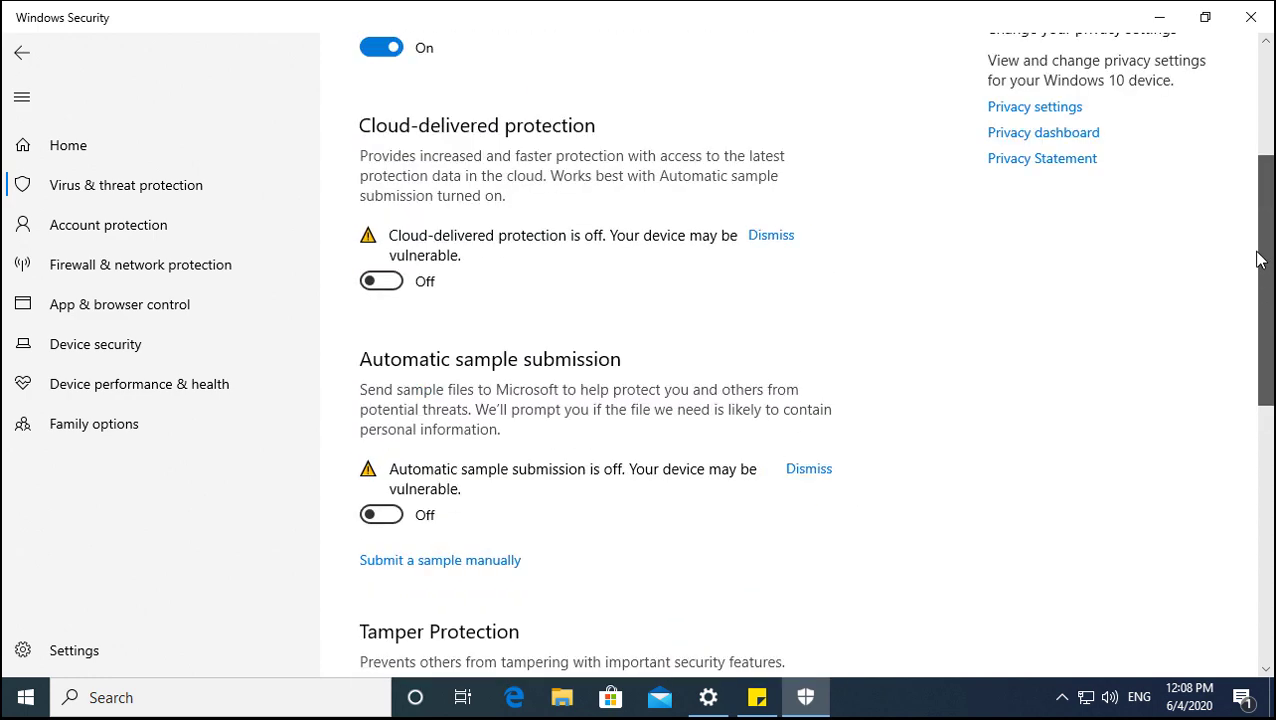
pyautogui.scroll(3, 1258, 260)
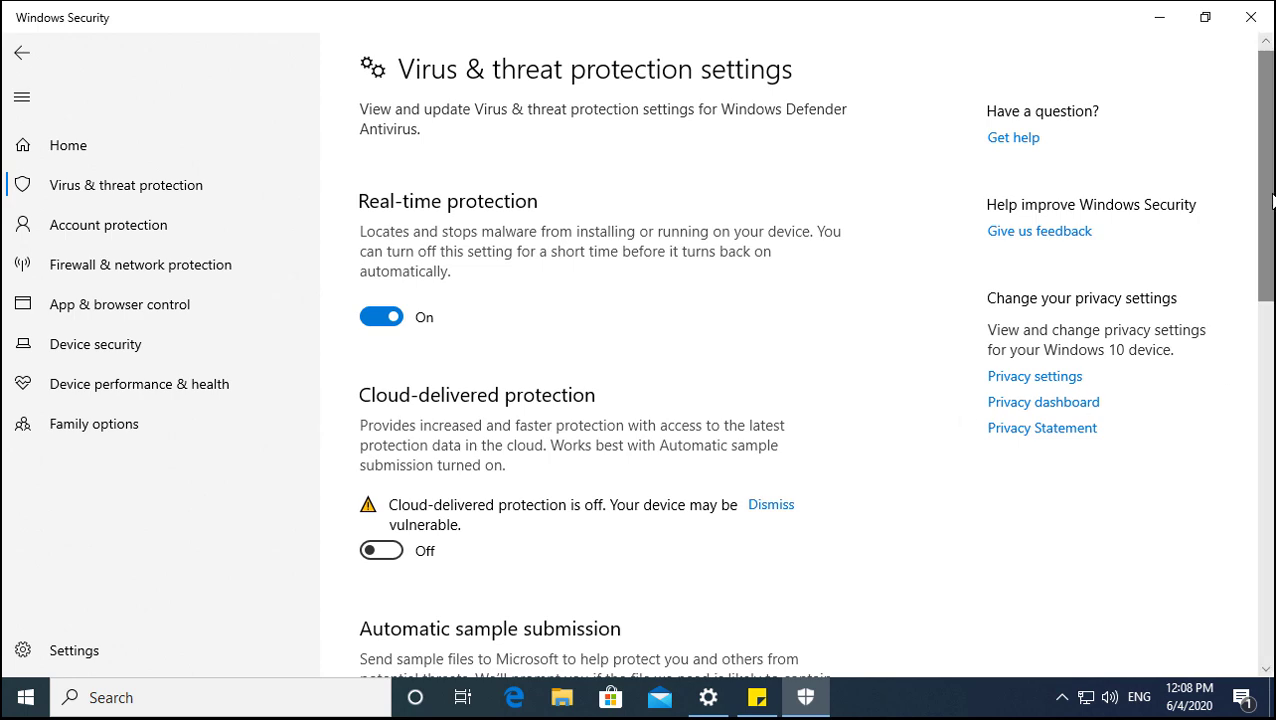
pyautogui.moveTo(1266, 202)
pyautogui.mouseDown()
pyautogui.moveTo(1264, 435)
pyautogui.moveTo(1258, 480)
pyautogui.moveTo(1230, 512)
pyautogui.moveTo(1247, 554)
pyautogui.moveTo(1250, 190)
pyautogui.mouseUp()
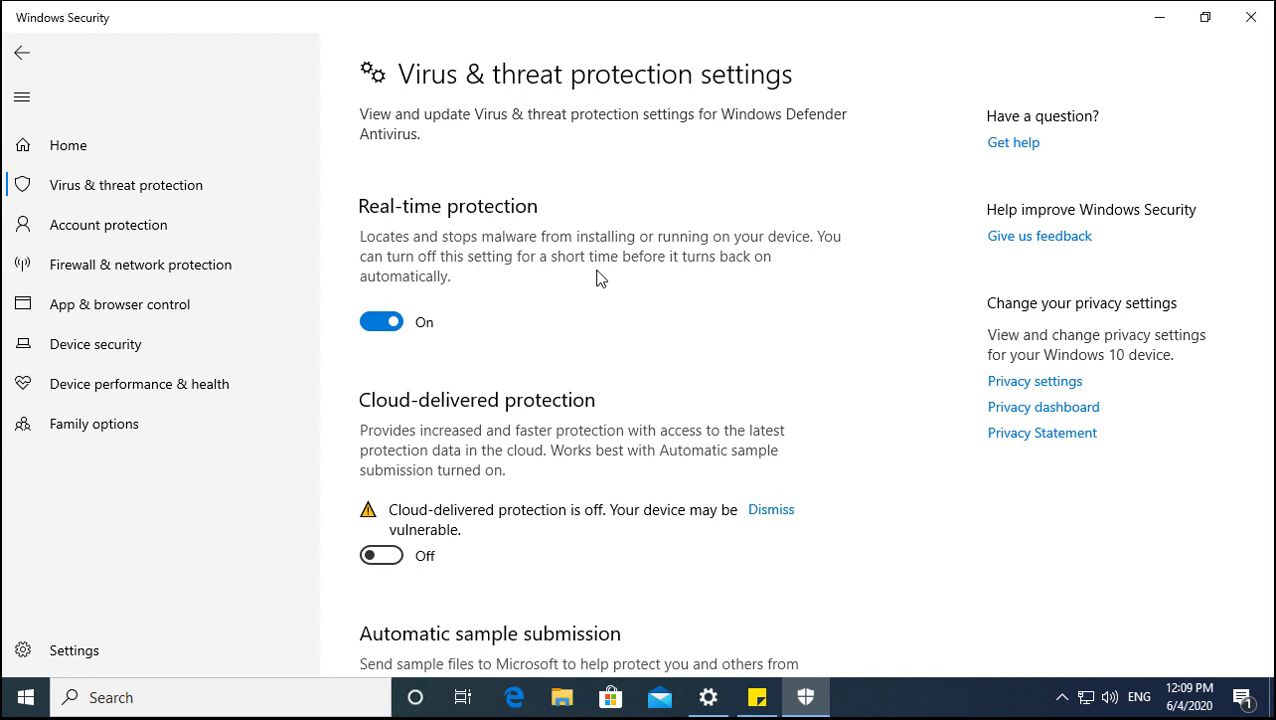
# Close Windows Security and launch gpedit.msc from the Run dialog
pyautogui.click(1250, 17)
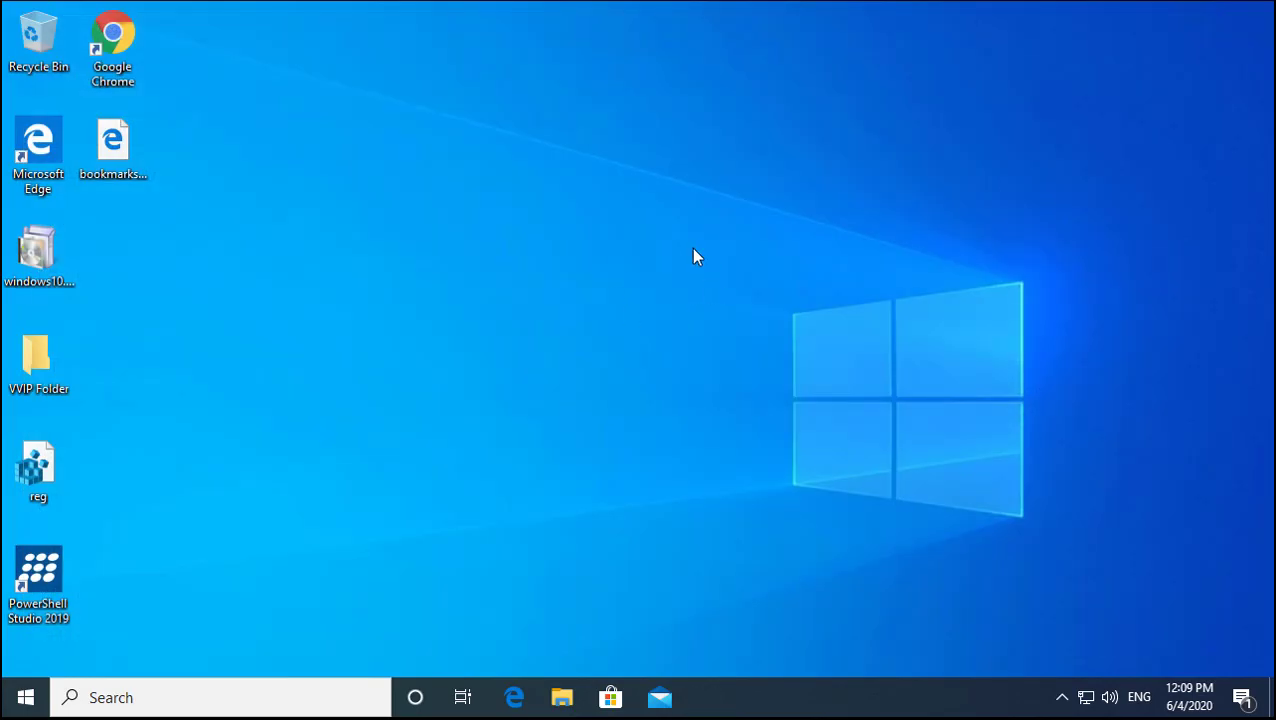
pyautogui.press('super+r')
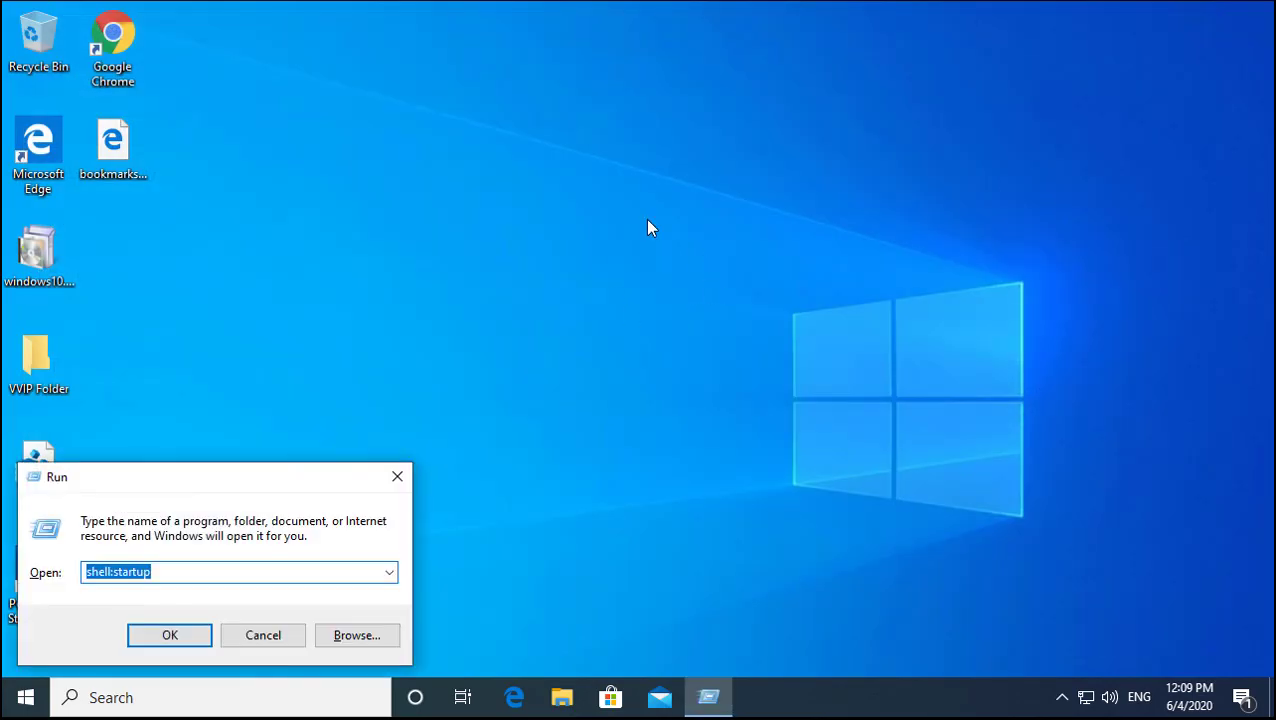
pyautogui.write('gp')
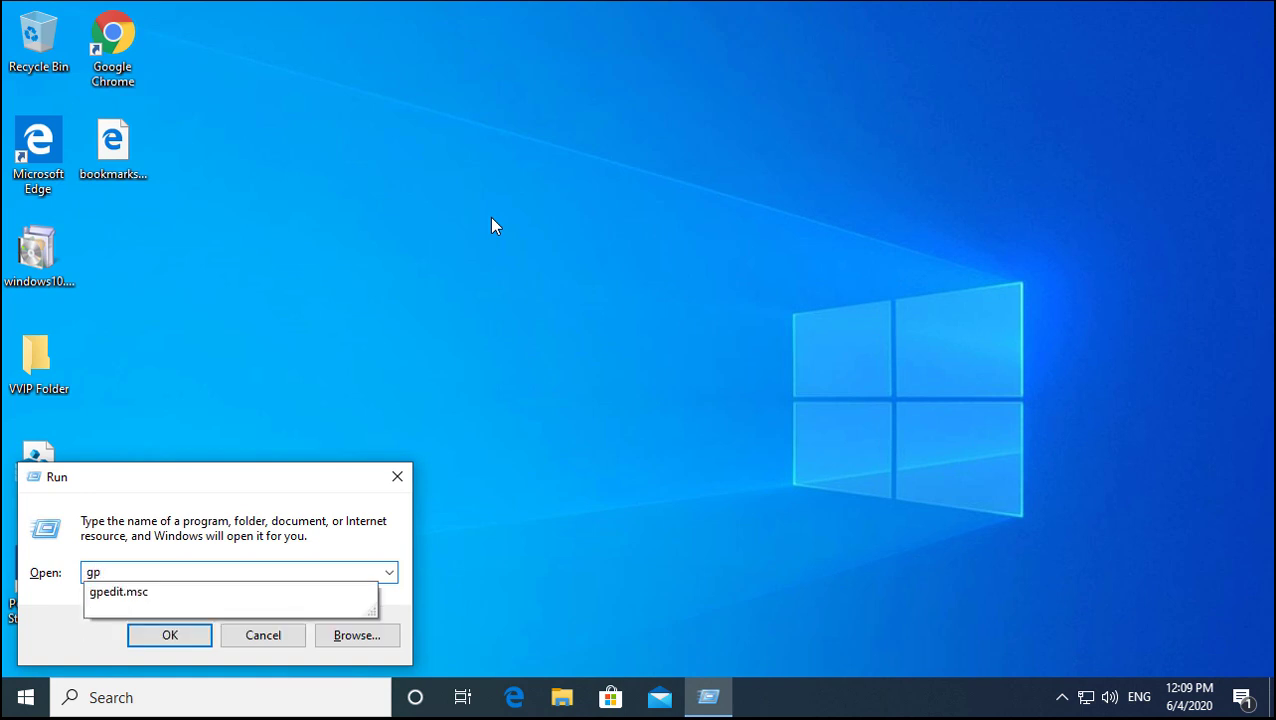
pyautogui.press('Down')
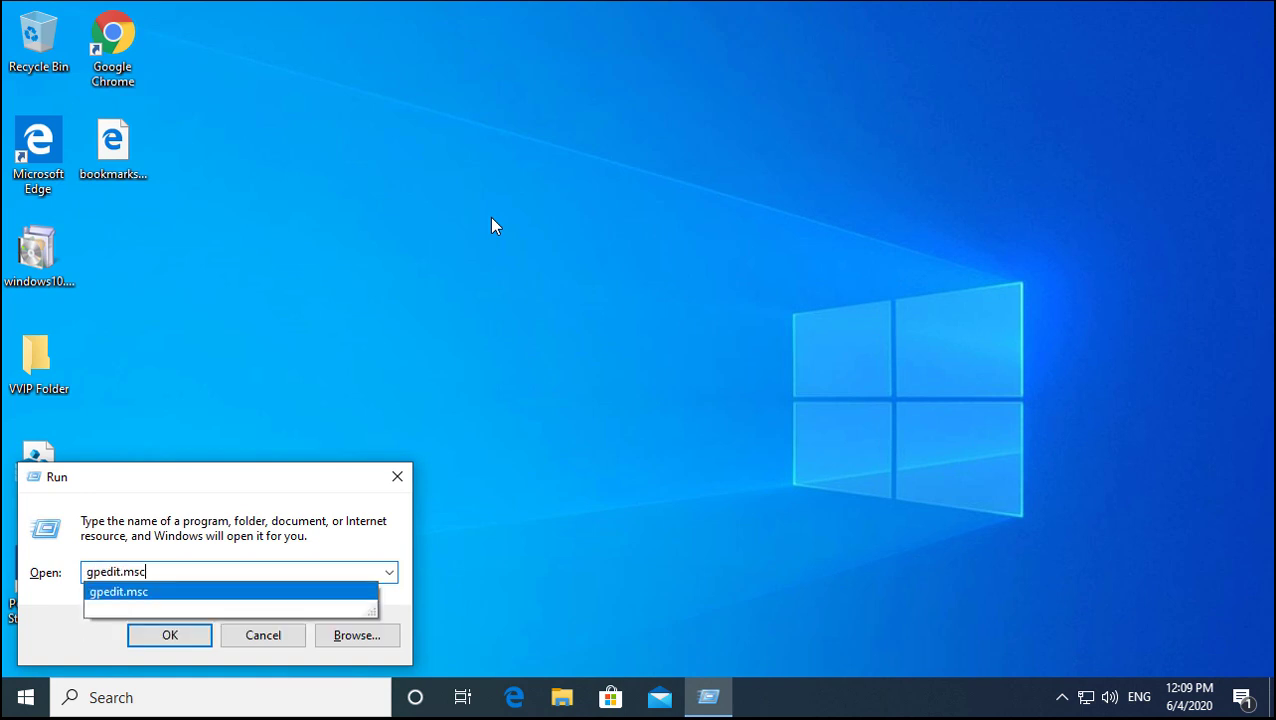
pyautogui.press('Return')
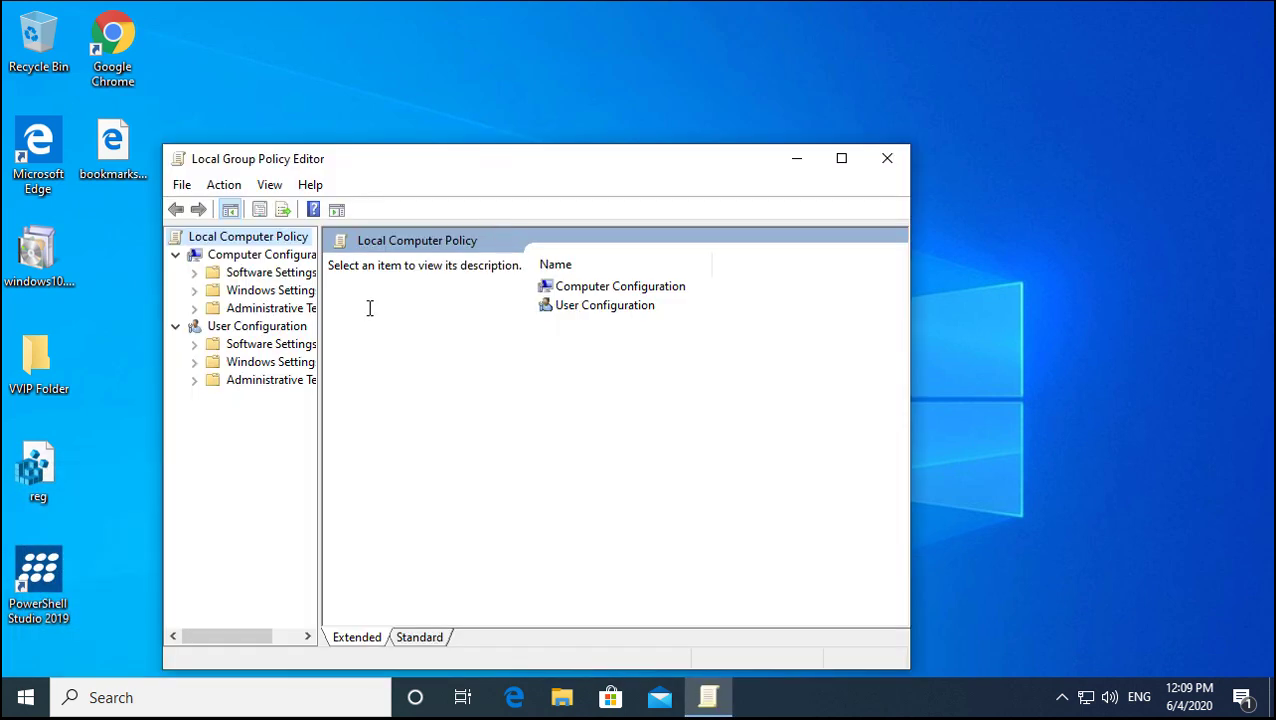
# Browse Administrative Templates > Windows Components > Windows Defender Antivirus and select Turn off Windows Defender Antivirus
pyautogui.click(262, 256)
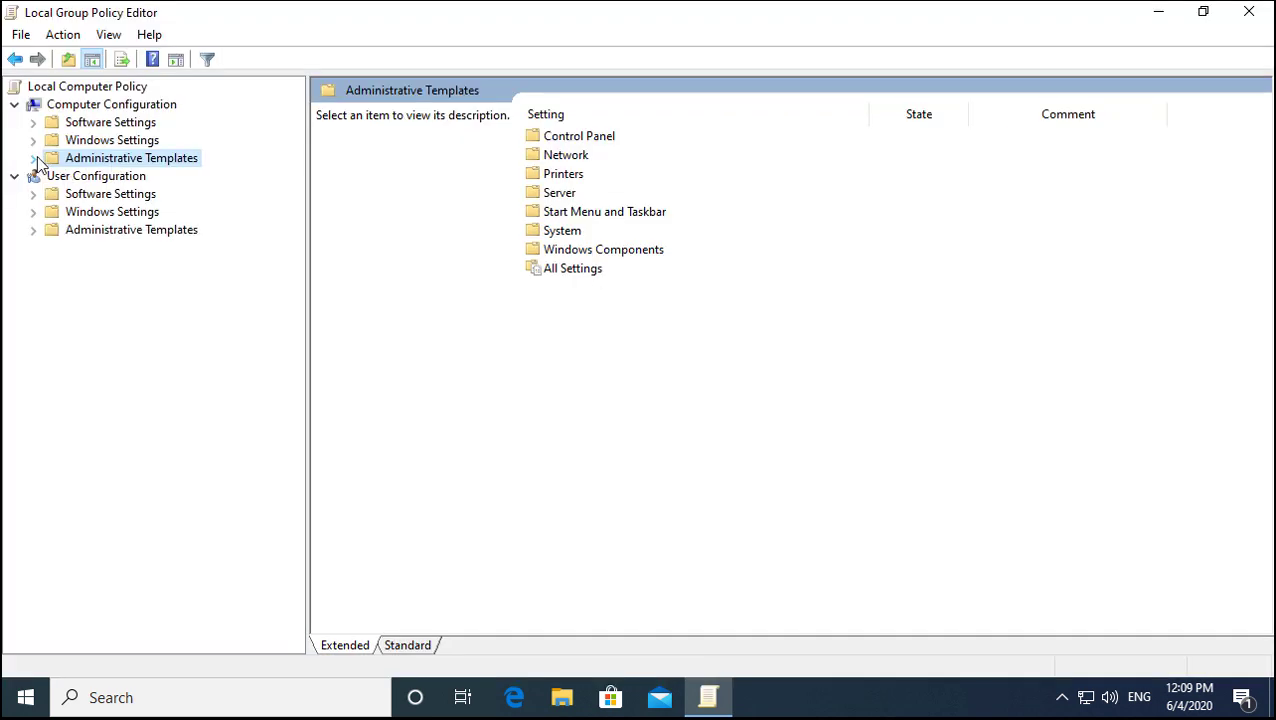
pyautogui.click(35, 160)
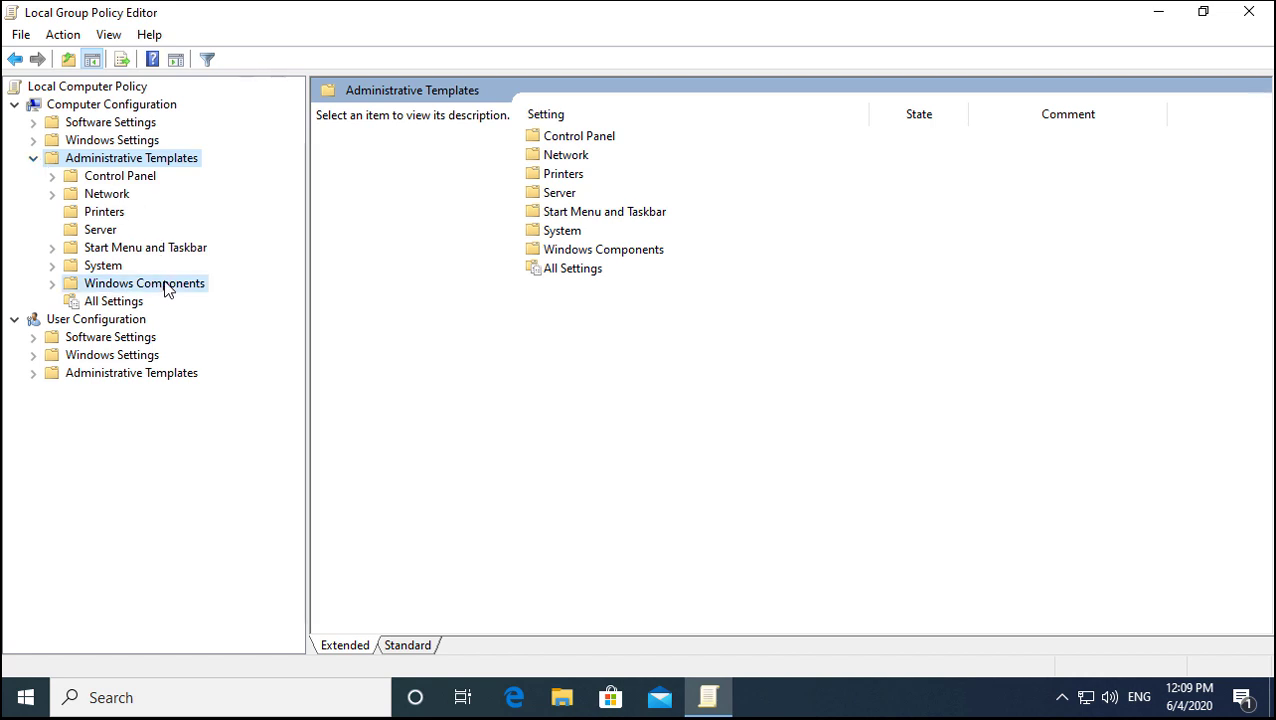
pyautogui.click(123, 287)
pyautogui.click(50, 286)
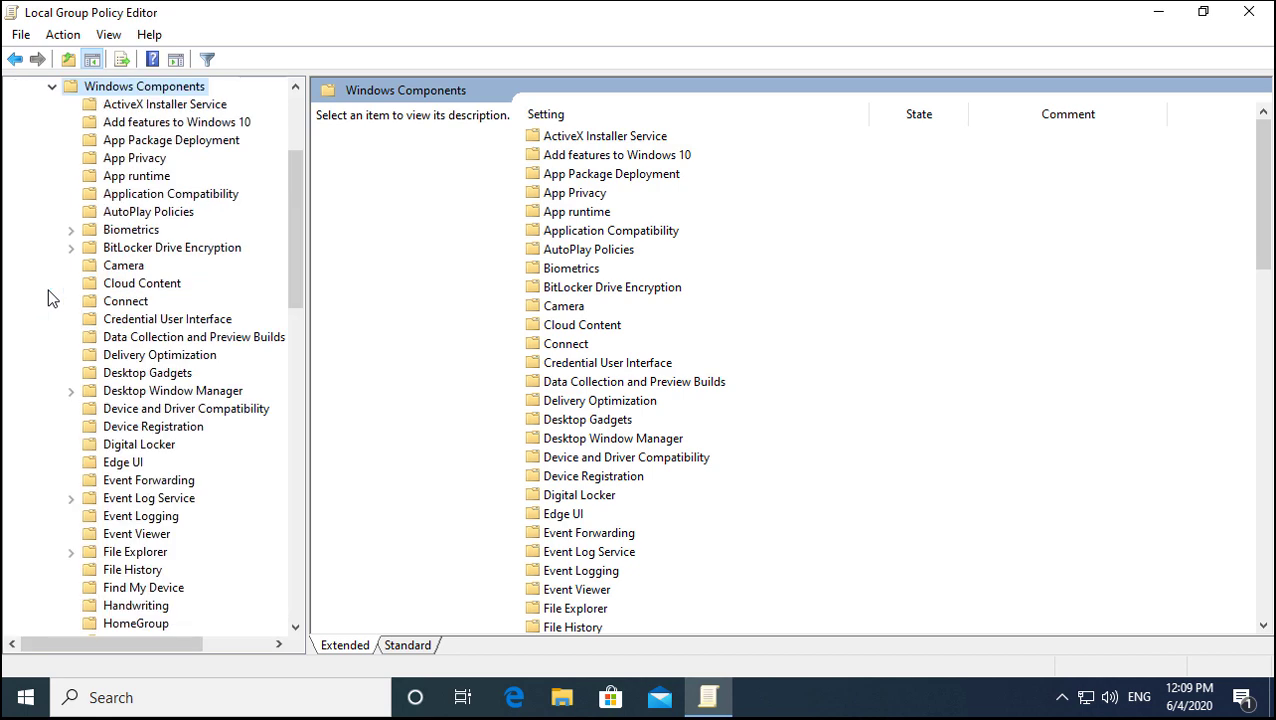
pyautogui.moveTo(291, 252); pyautogui.dragTo(276, 535)
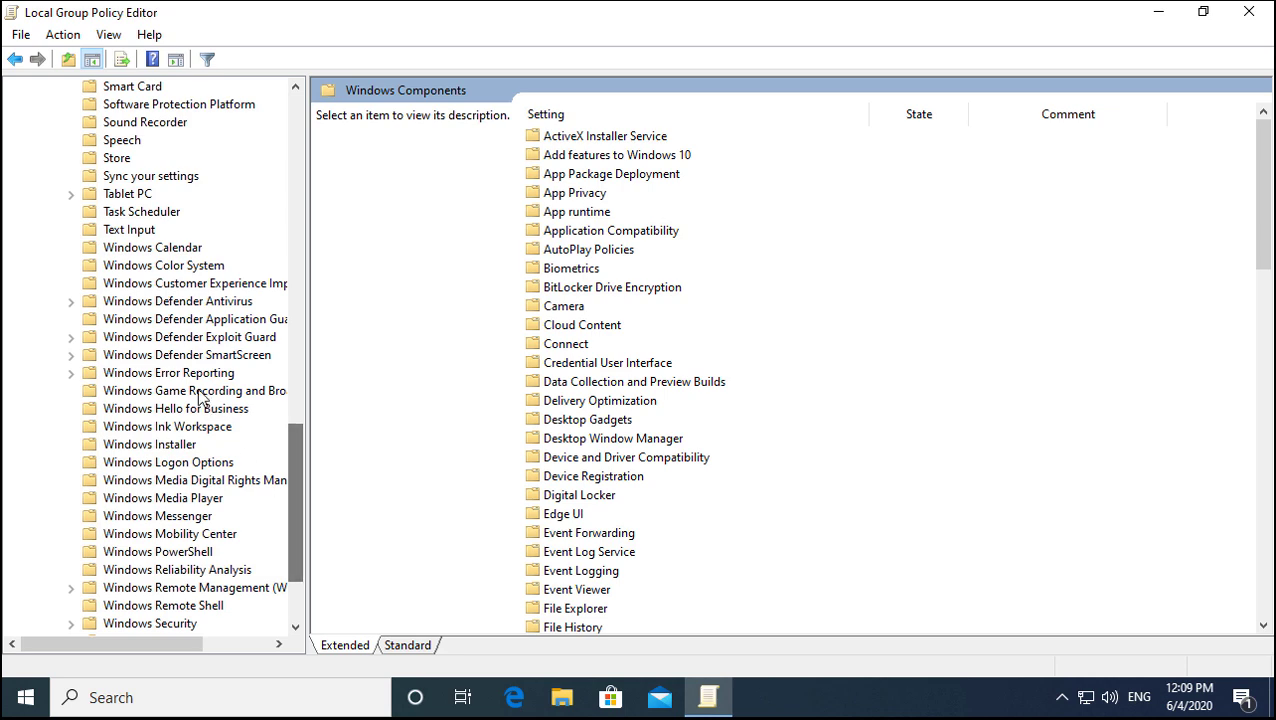
pyautogui.click(188, 305)
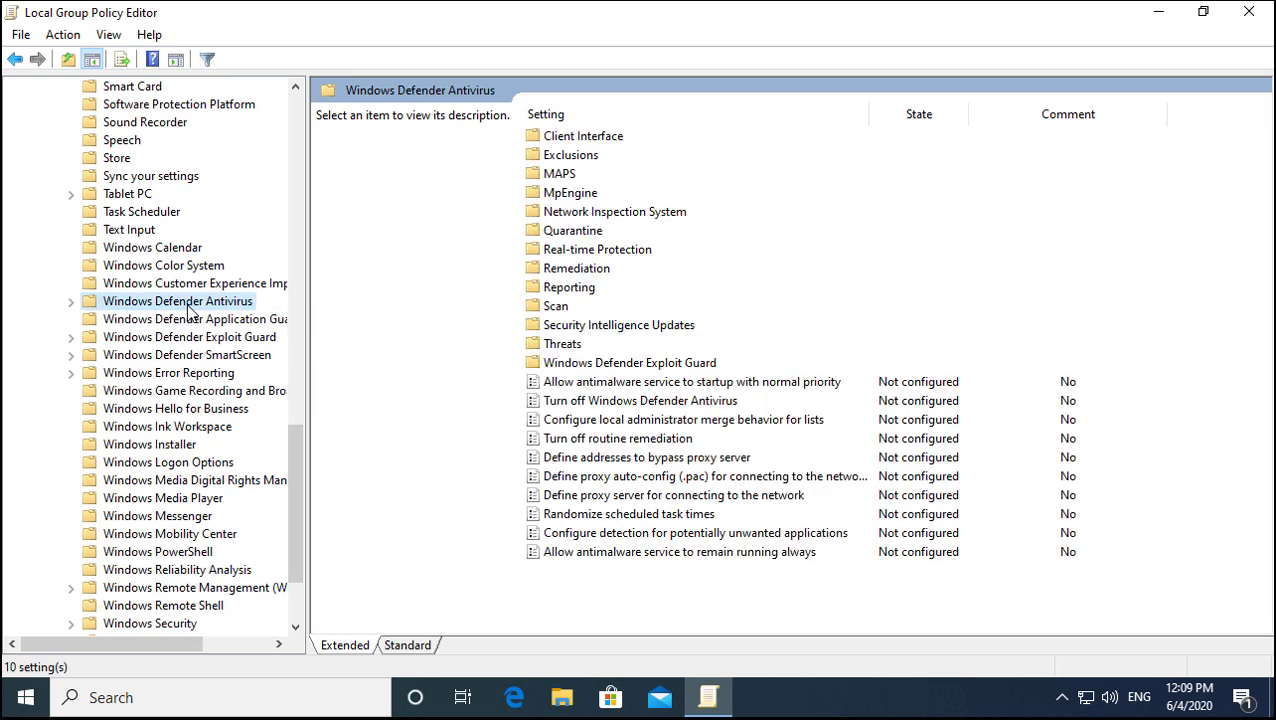
pyautogui.click(70, 302)
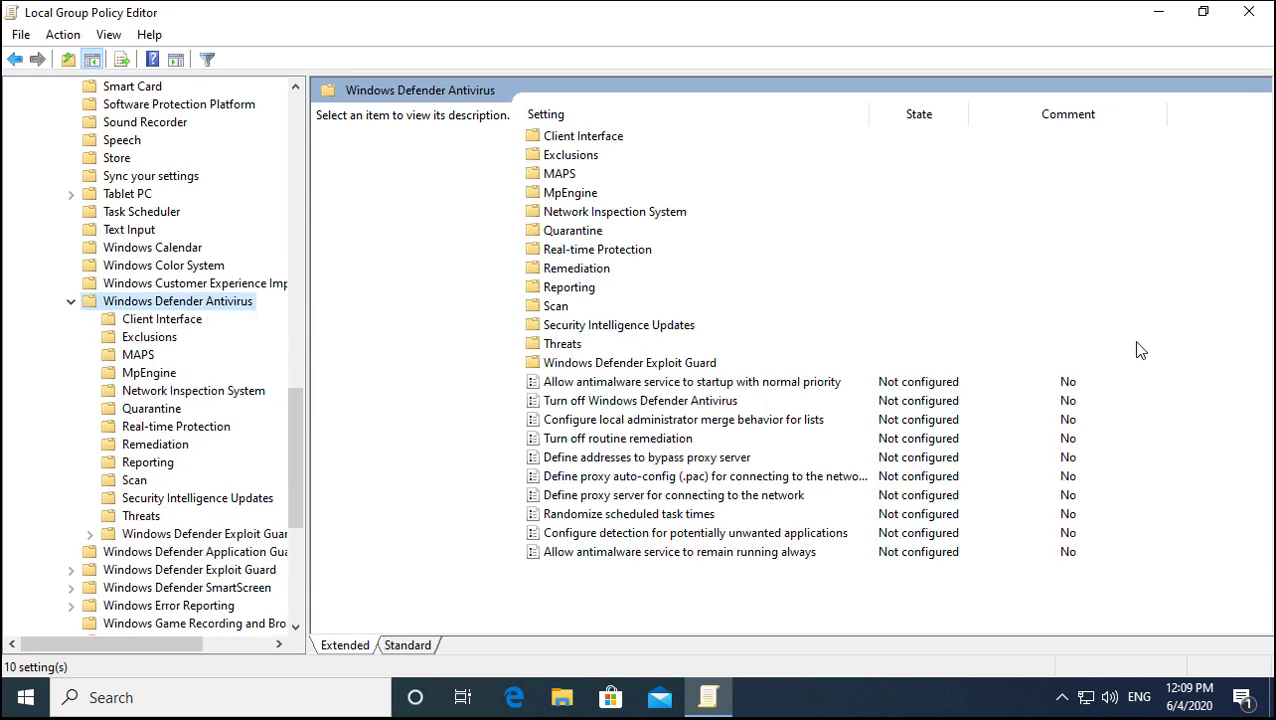
pyautogui.click(625, 402)
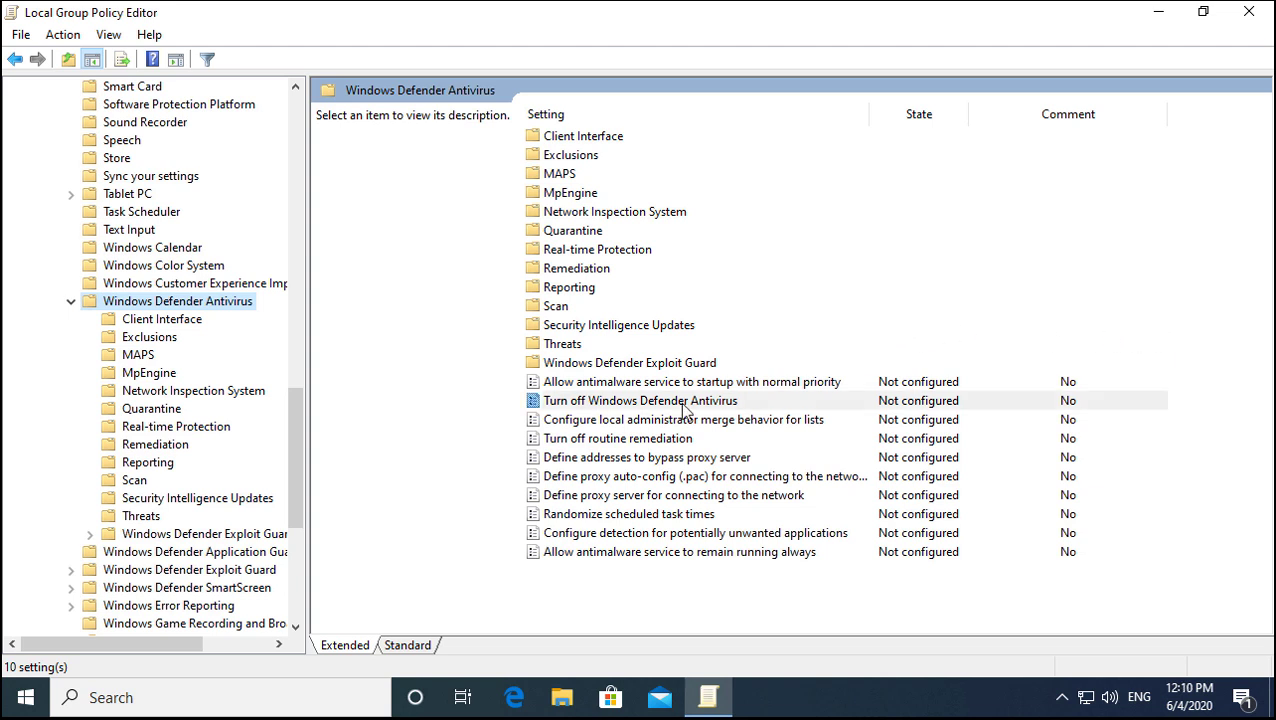
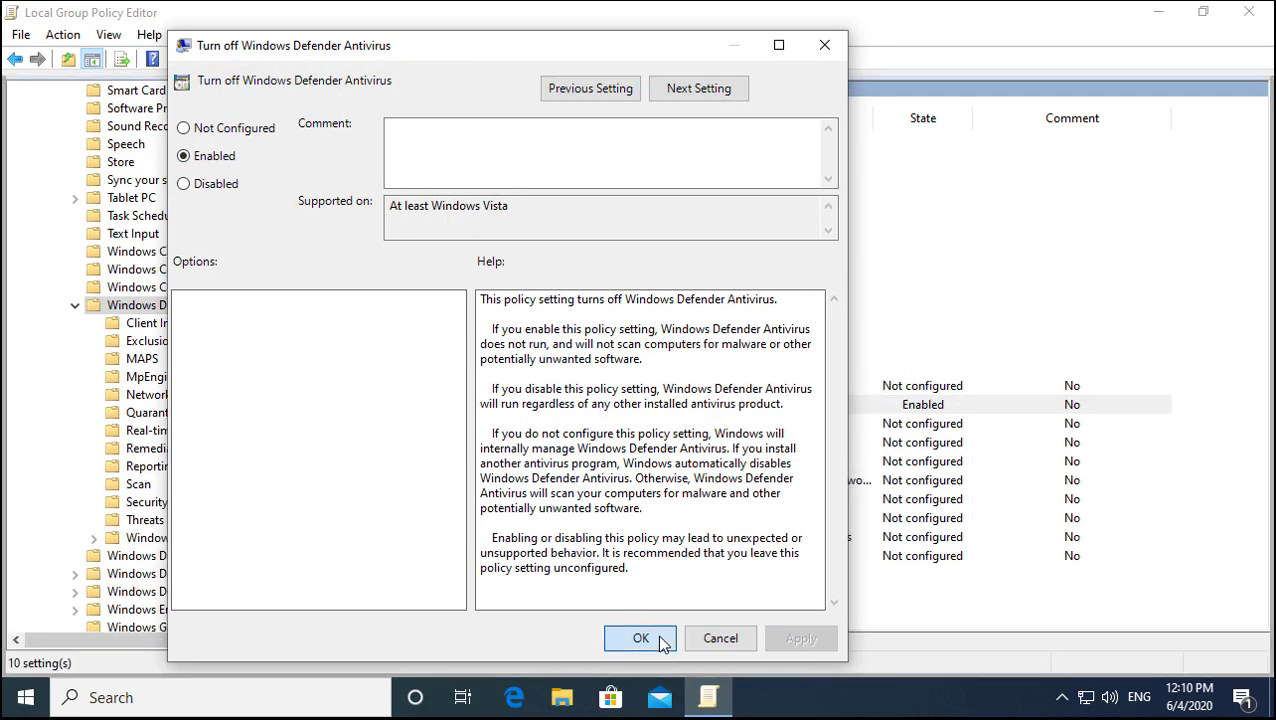
# Confirm 'Turn off Windows Defender Antivirus' as Enabled and close the policy dialog
pyautogui.click(641, 638)
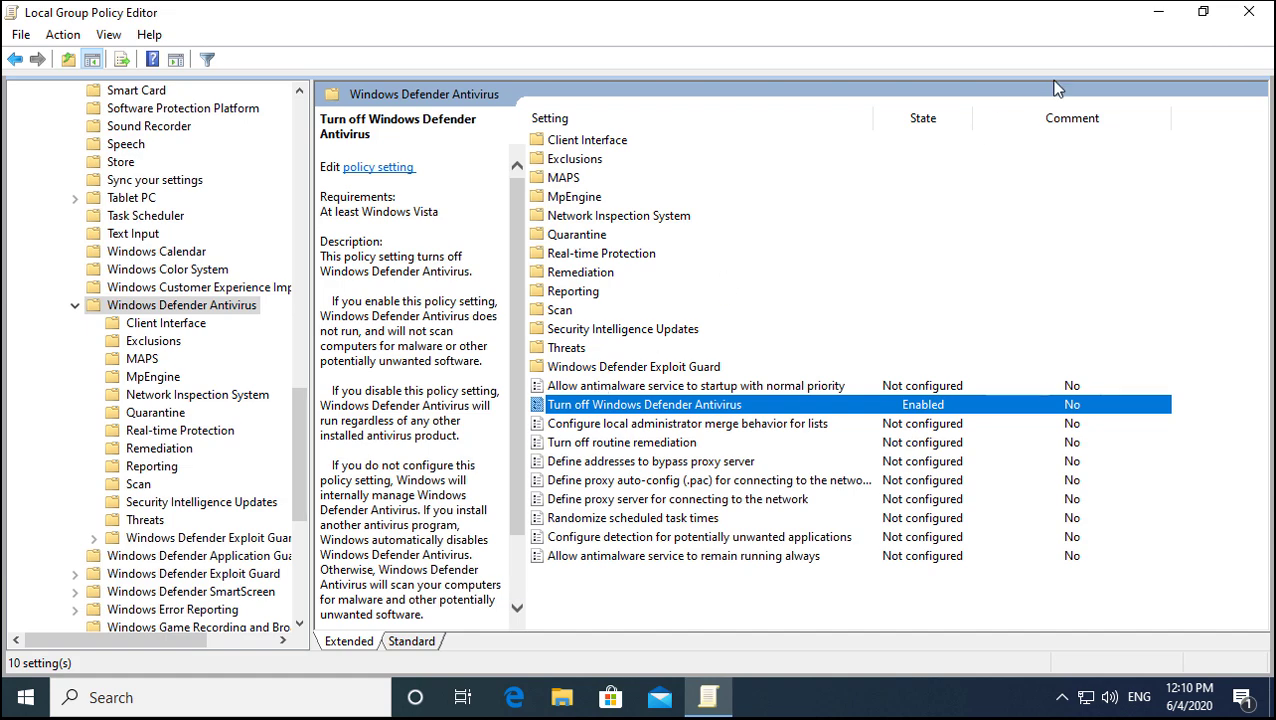
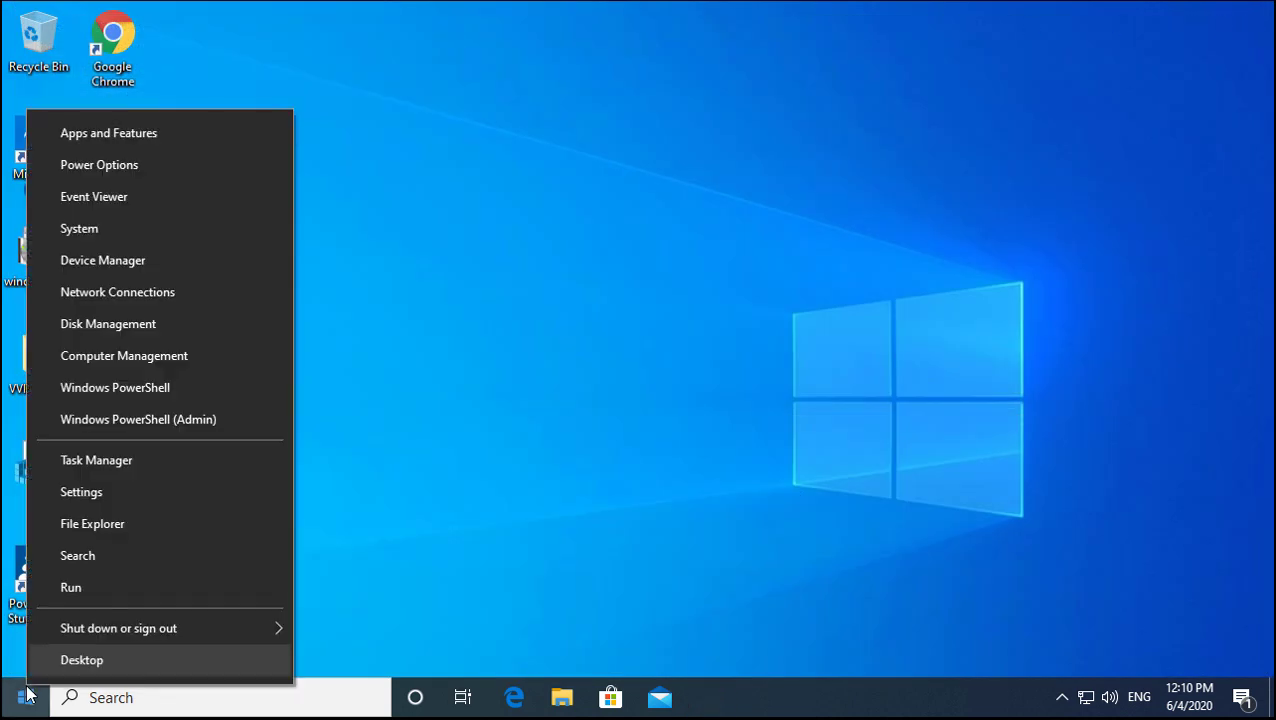
# Open Virus & threat protection through Settings > Update & Security > Windows Security
pyautogui.click(92, 494)
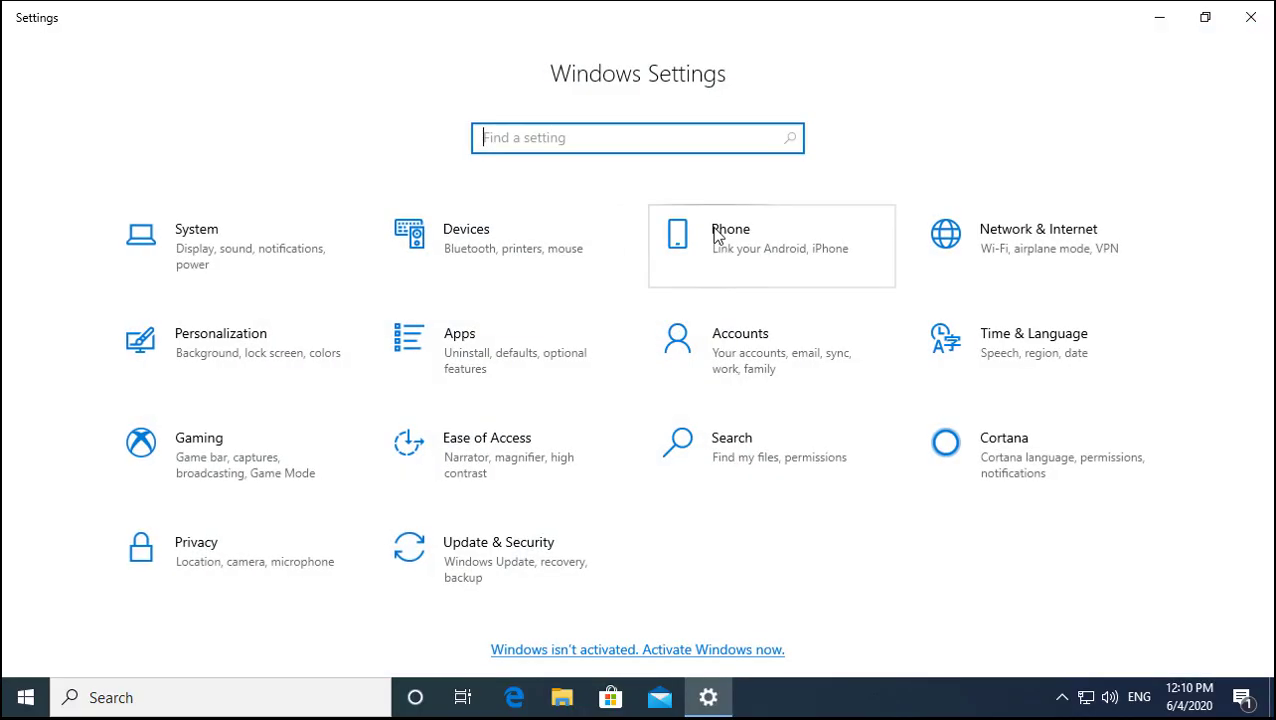
pyautogui.click(498, 552)
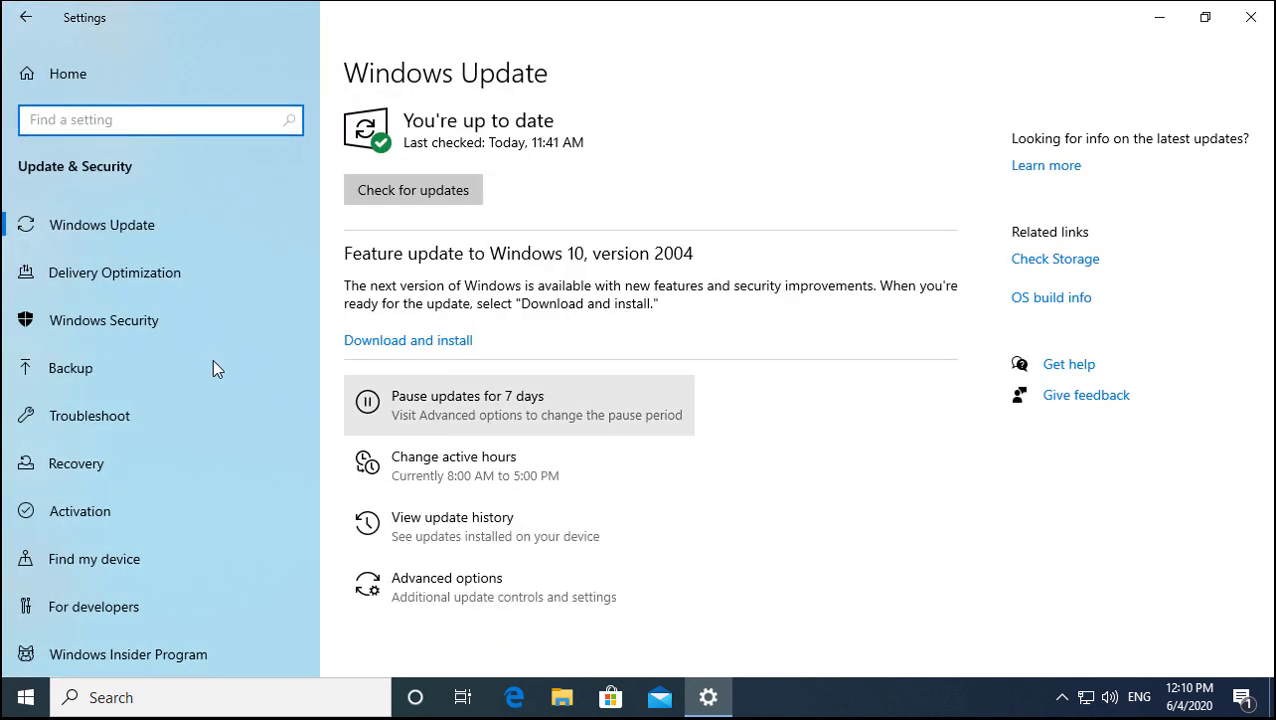
pyautogui.click(145, 323)
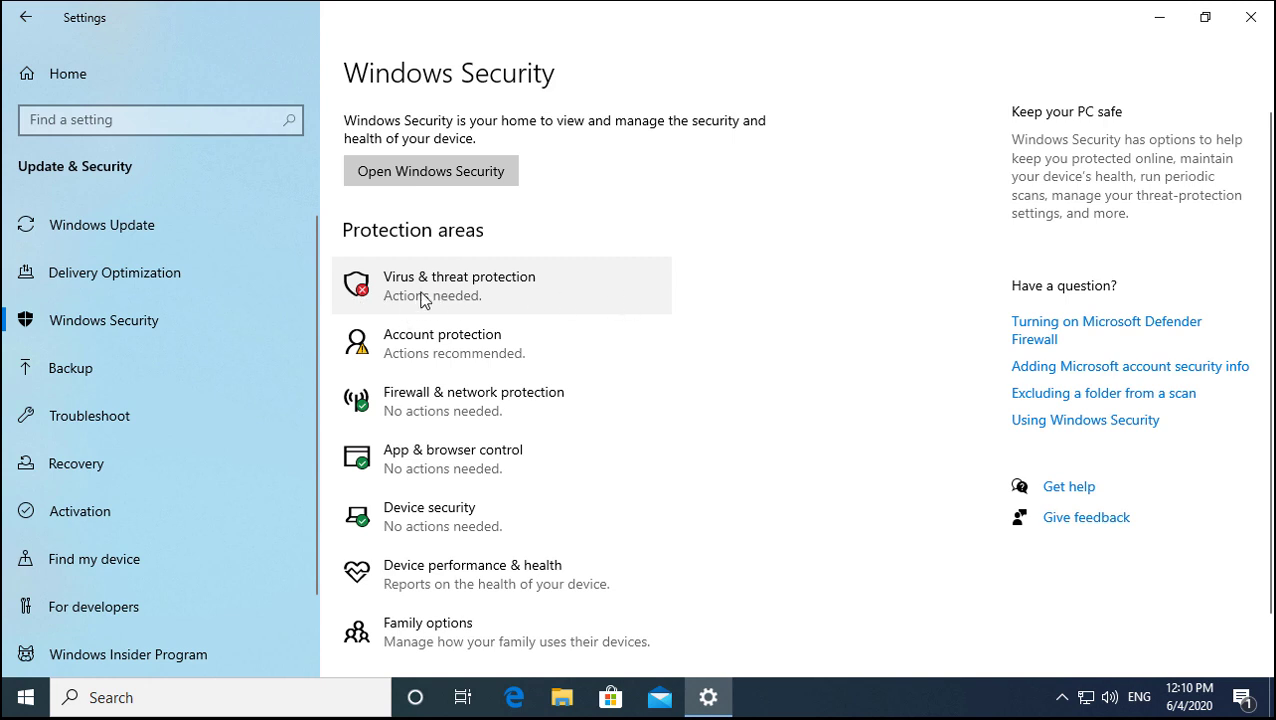
pyautogui.click(480, 292)
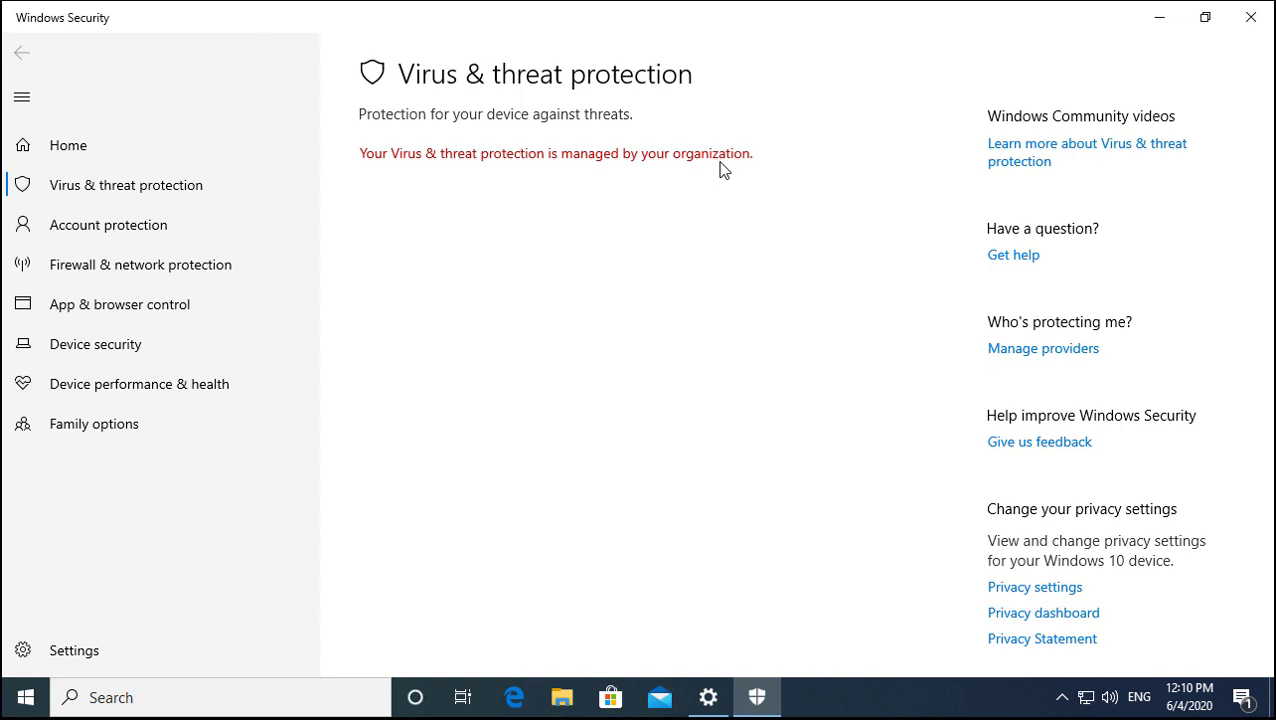
# Close Windows Security with Alt+F4, then close the Settings window
pyautogui.hotkey('alt', 'F4')
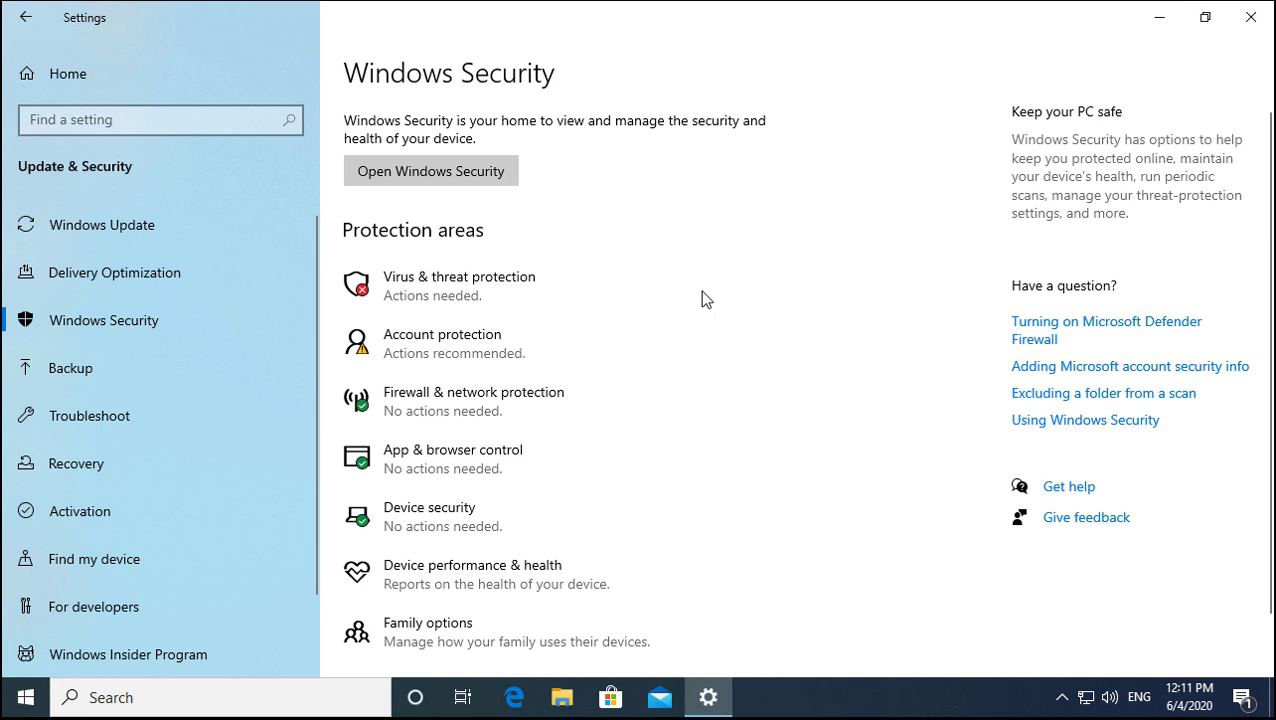
pyautogui.click(1250, 17)
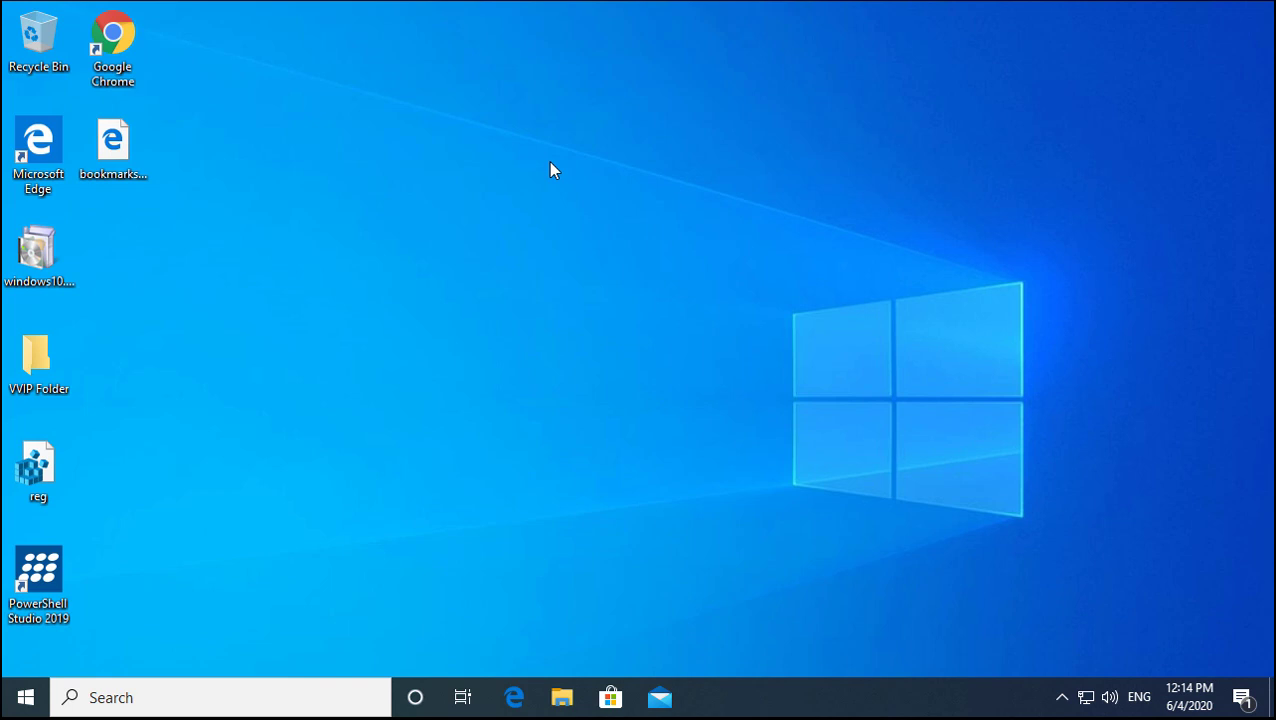
# Launch regedit from the Run box and approve the User Account Control prompt
pyautogui.press('super+r')
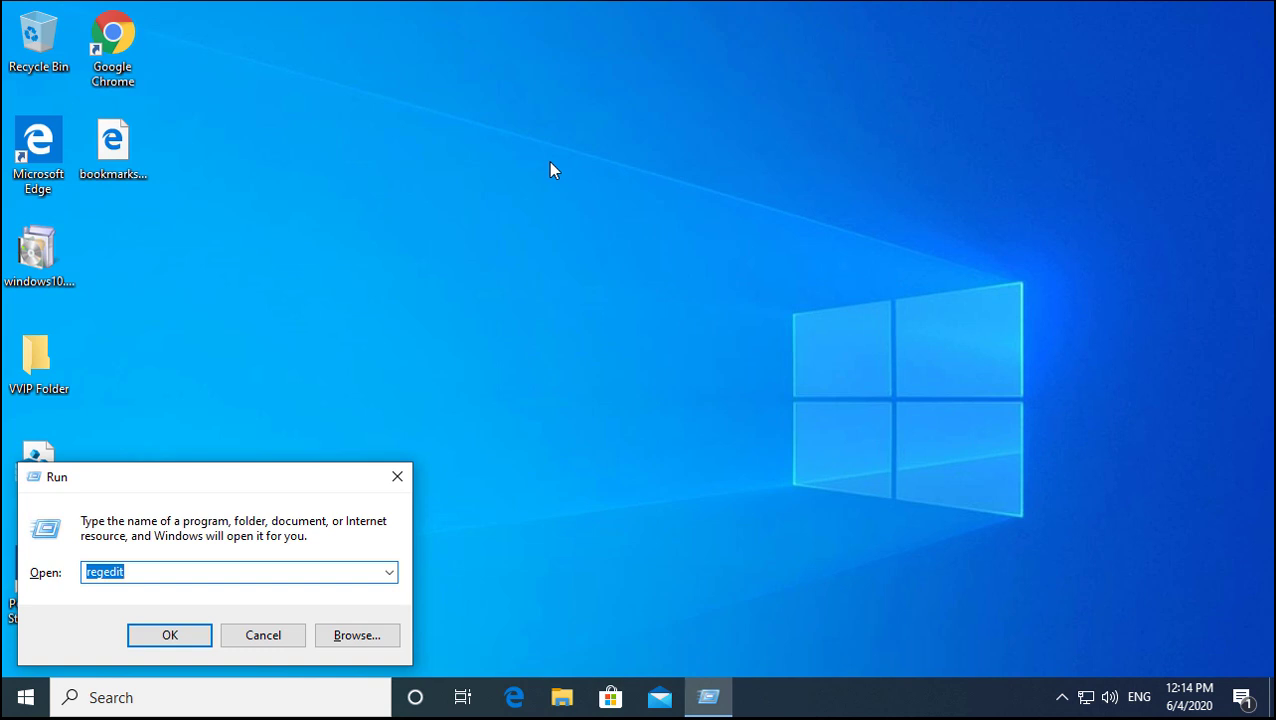
pyautogui.press('Return')
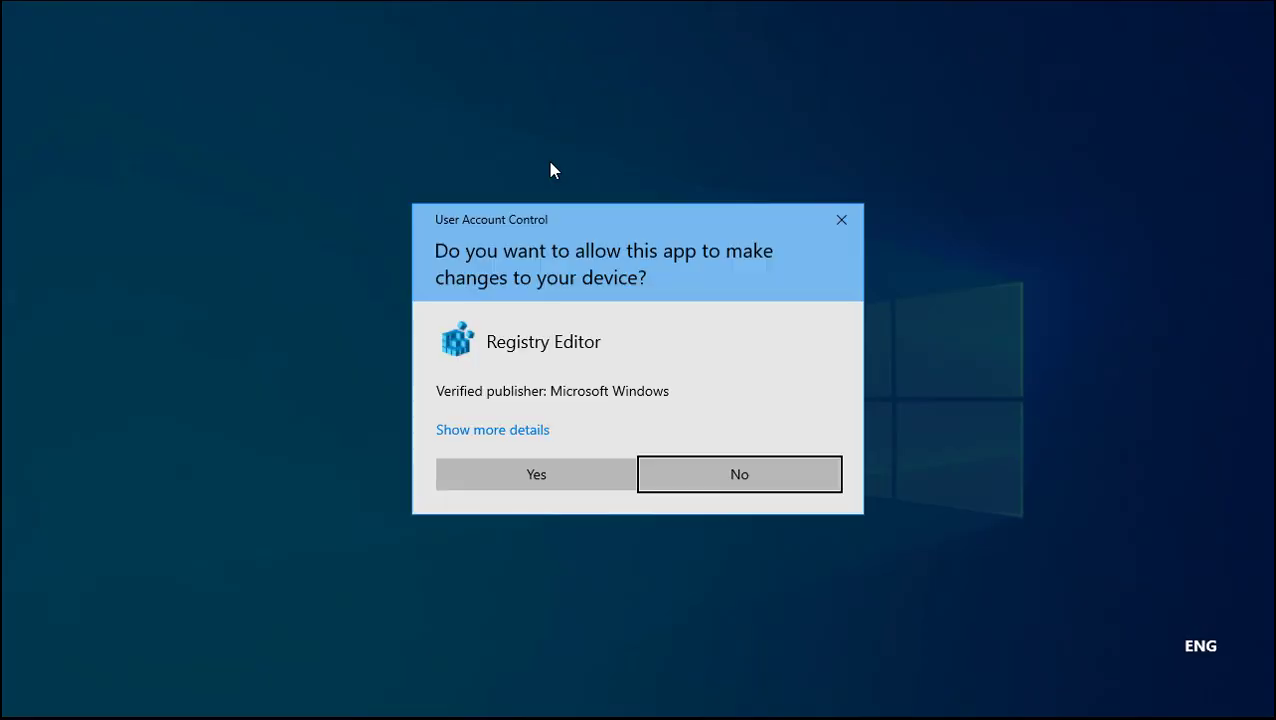
pyautogui.click(601, 469)
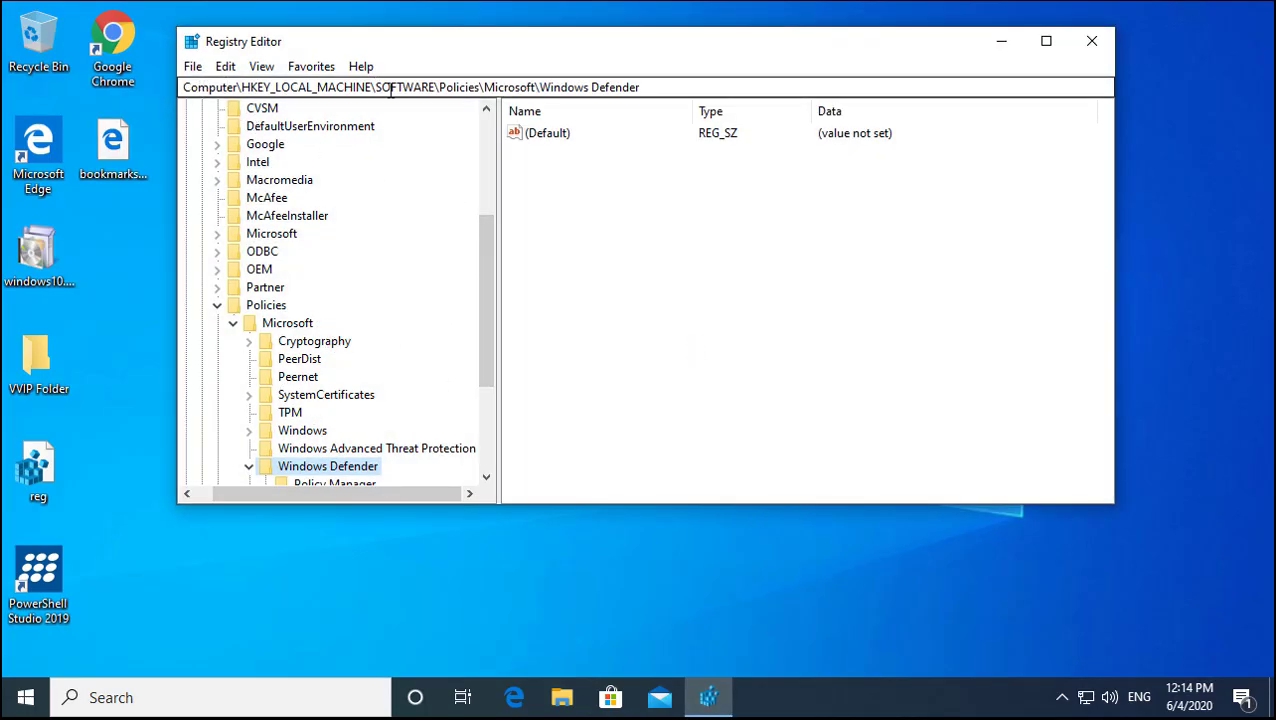
# Maximize Registry Editor and collapse the SOFTWARE and HKEY_LOCAL_MACHINE branches
pyautogui.moveTo(388, 87); pyautogui.dragTo(446, 87)
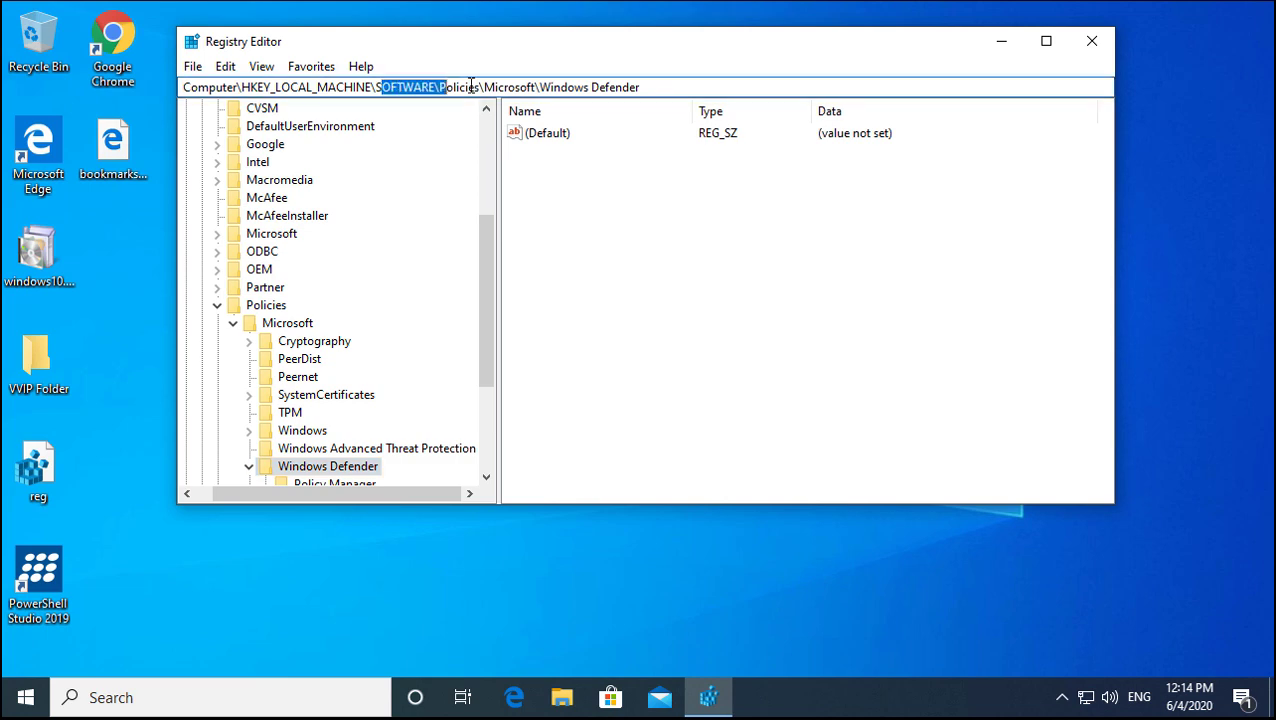
pyautogui.click(1040, 43)
pyautogui.doubleClick(330, 54)
pyautogui.click(414, 54)
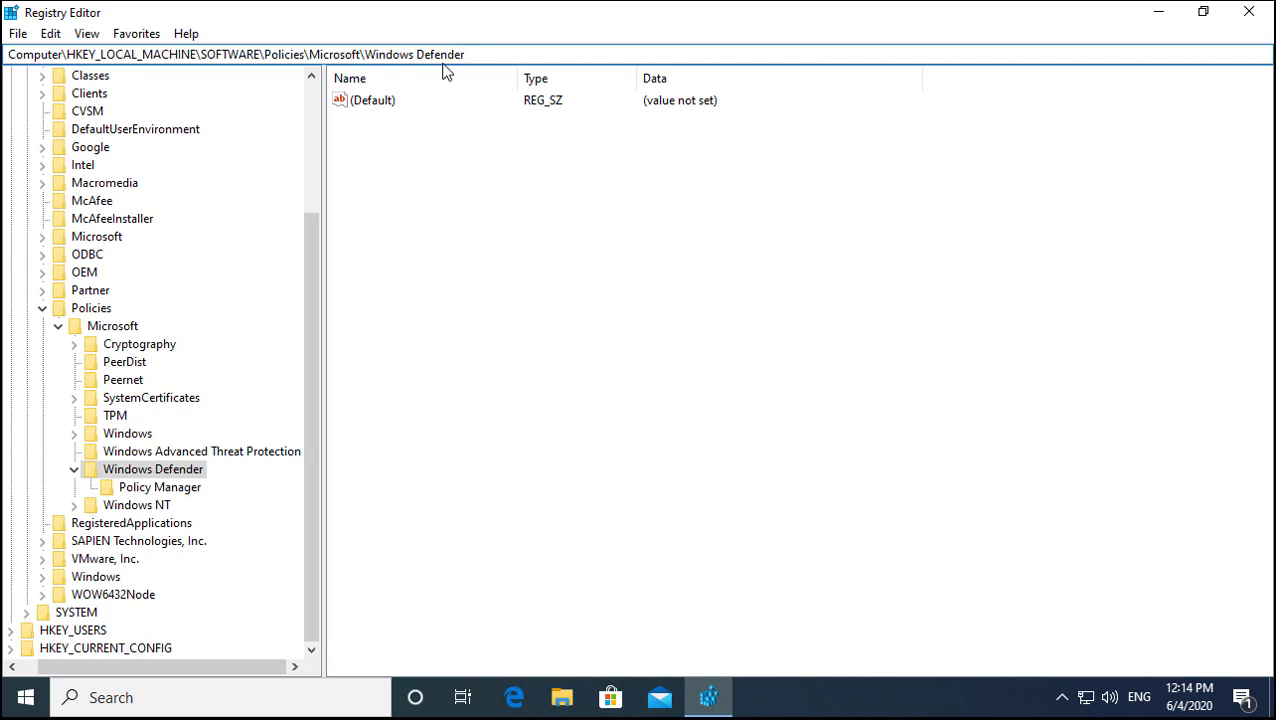
pyautogui.moveTo(312, 242); pyautogui.dragTo(314, 108)
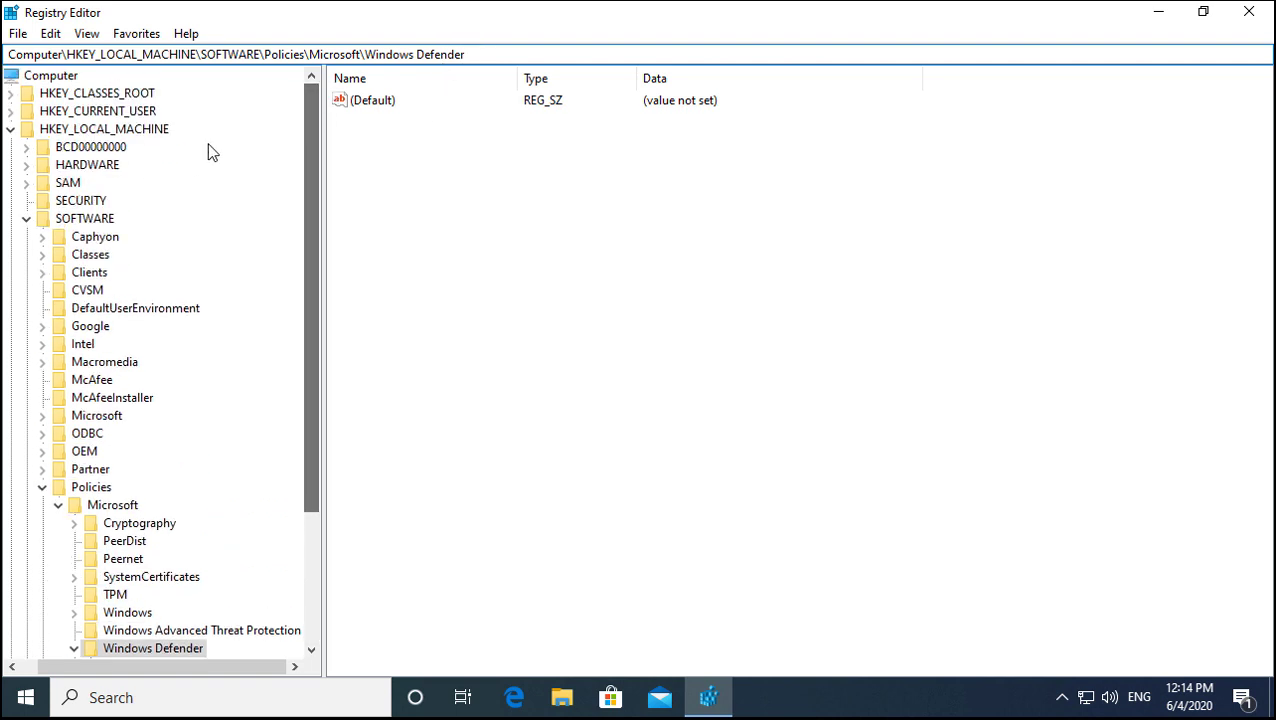
pyautogui.click(26, 218)
pyautogui.doubleClick(152, 130)
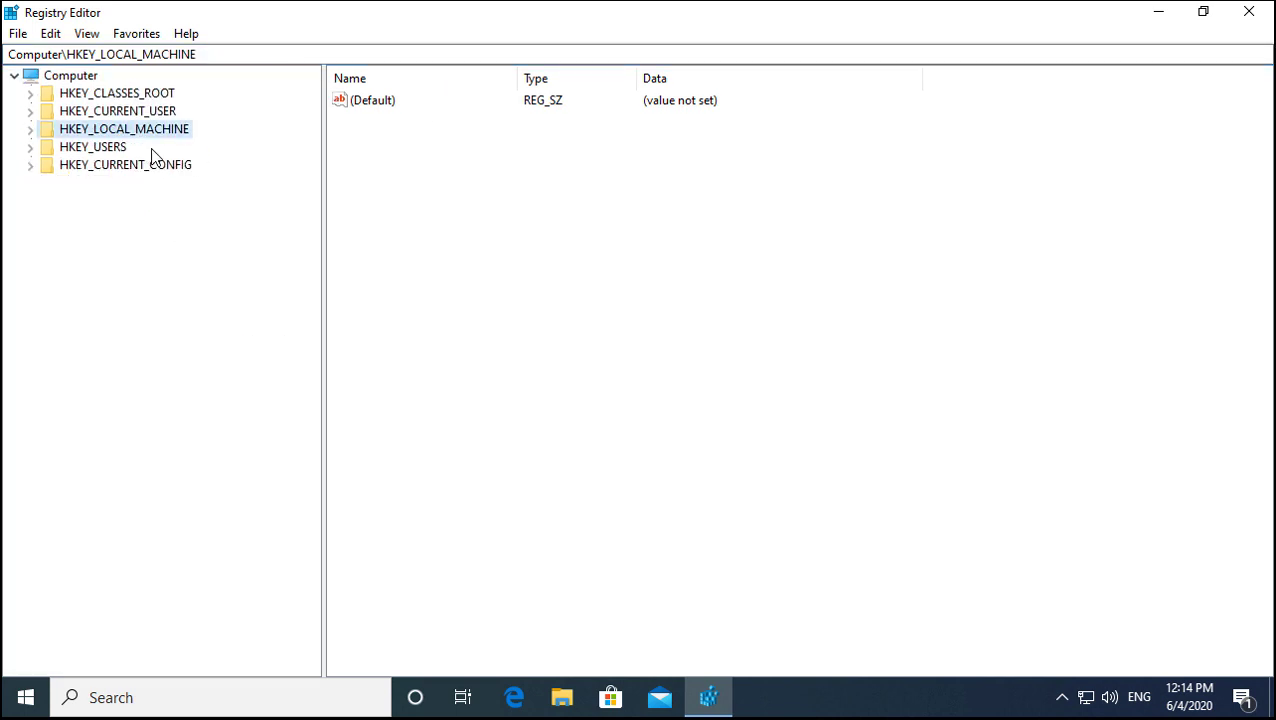
# Expand HKEY_LOCAL_MACHINE > SOFTWARE > Policies > Microsoft and select the Windows Defender key
pyautogui.click(31, 130)
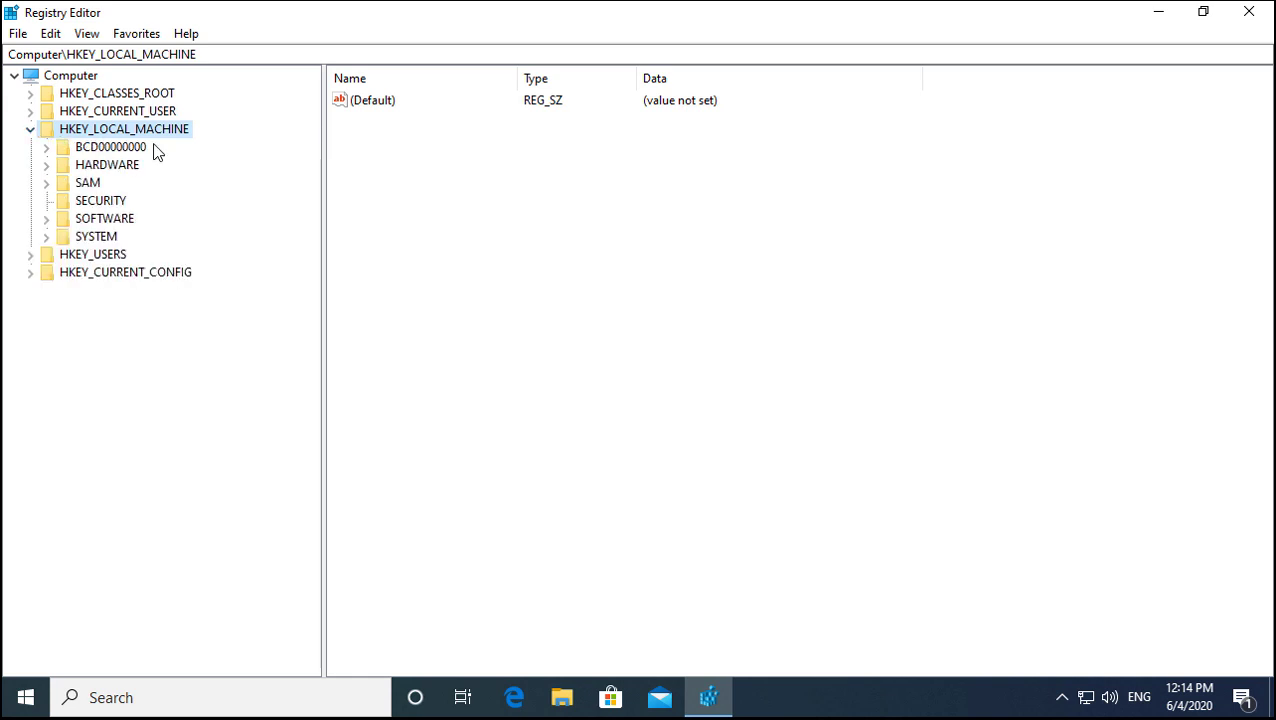
pyautogui.click(115, 222)
pyautogui.click(45, 220)
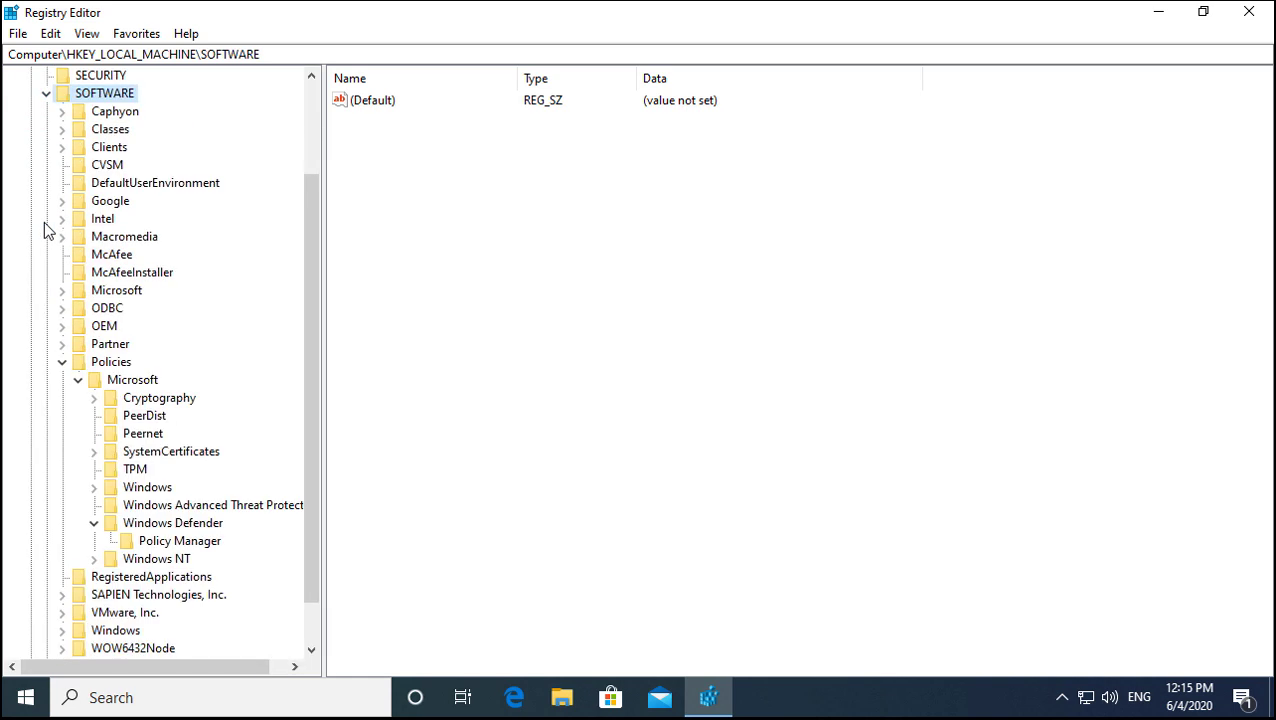
pyautogui.click(109, 364)
pyautogui.scroll(2, 60, 370)
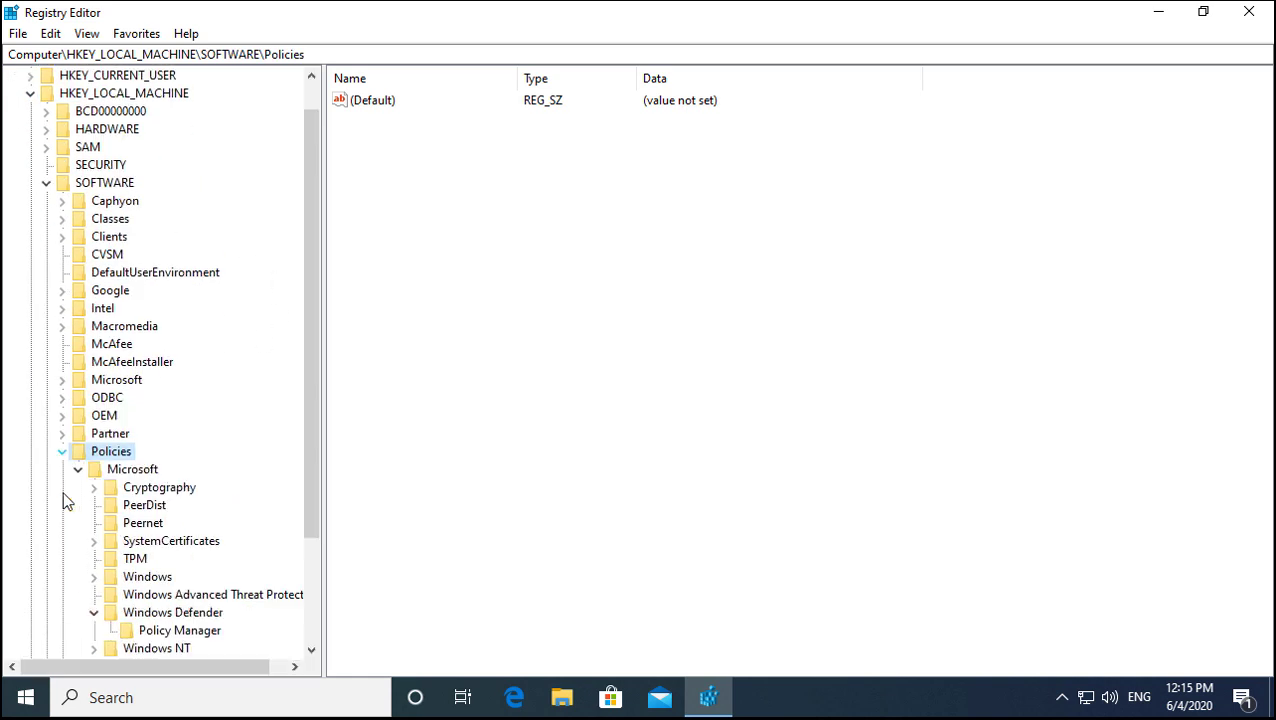
pyautogui.click(135, 471)
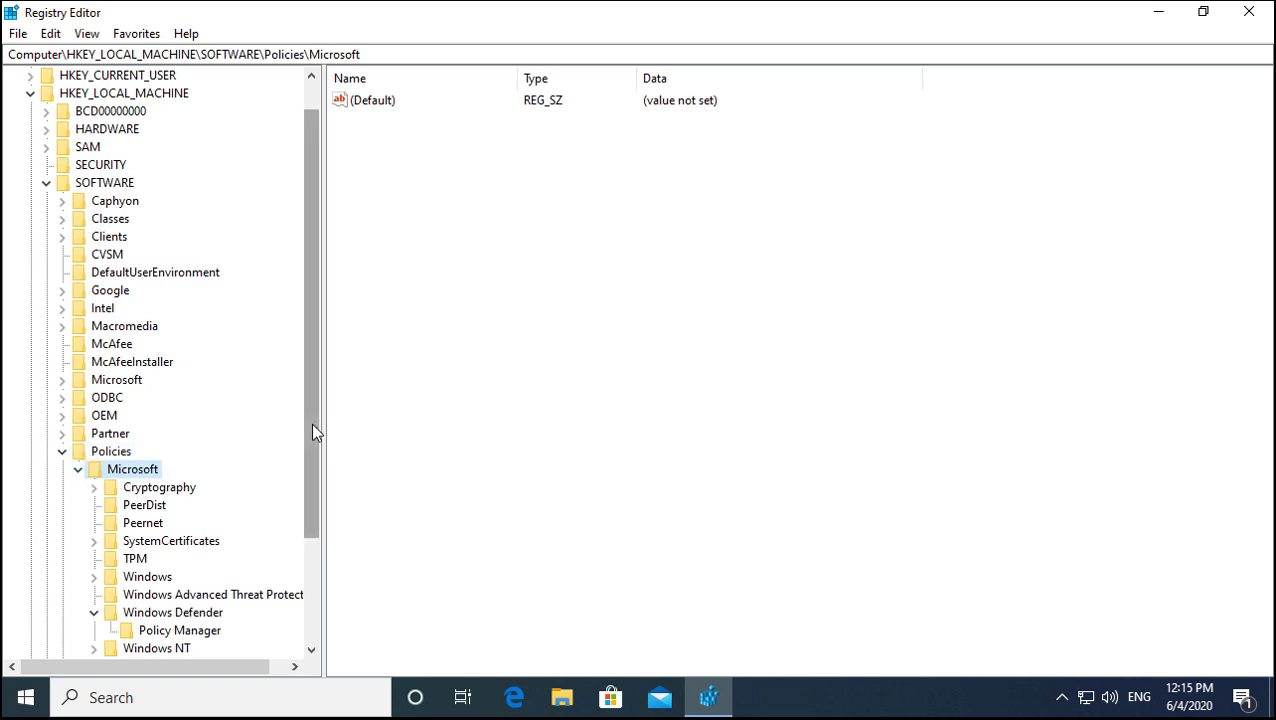
pyautogui.moveTo(311, 423); pyautogui.dragTo(304, 543)
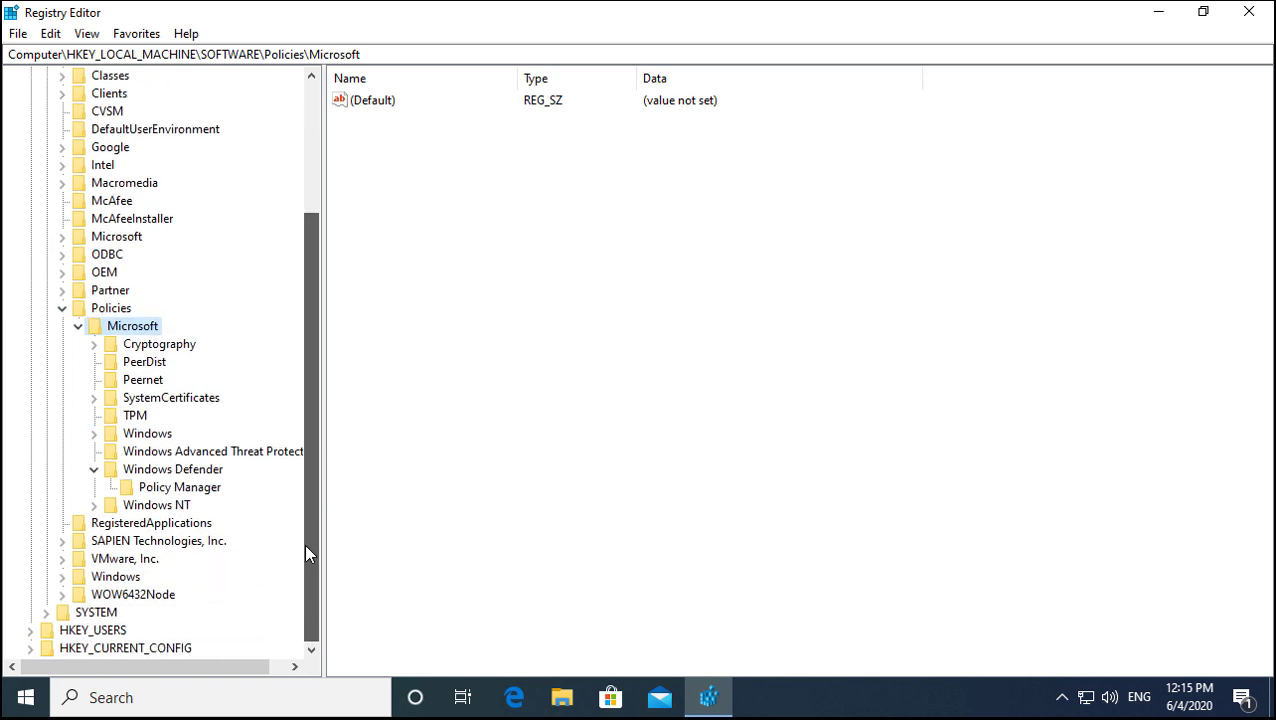
pyautogui.click(175, 470)
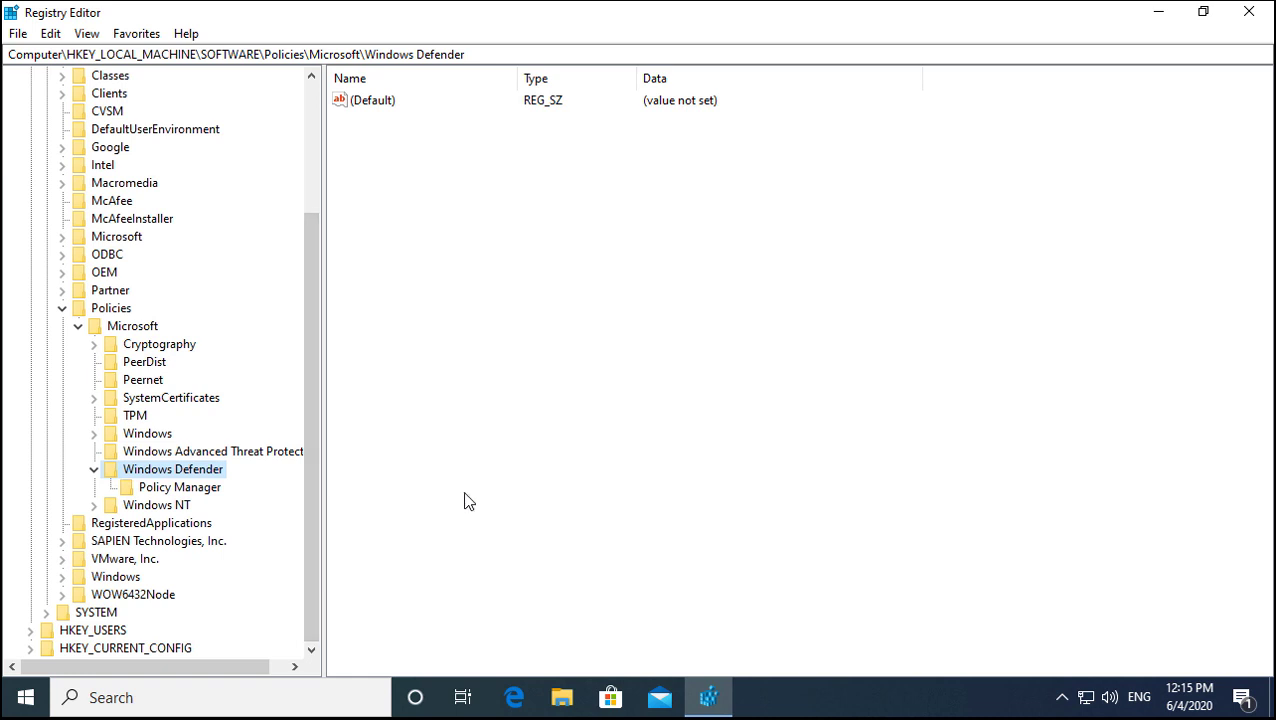
# Bring up the New menu in the Windows Defender values pane, showing DWORD (32-bit) Value
pyautogui.rightClick(474, 410)
pyautogui.moveTo(528, 416)
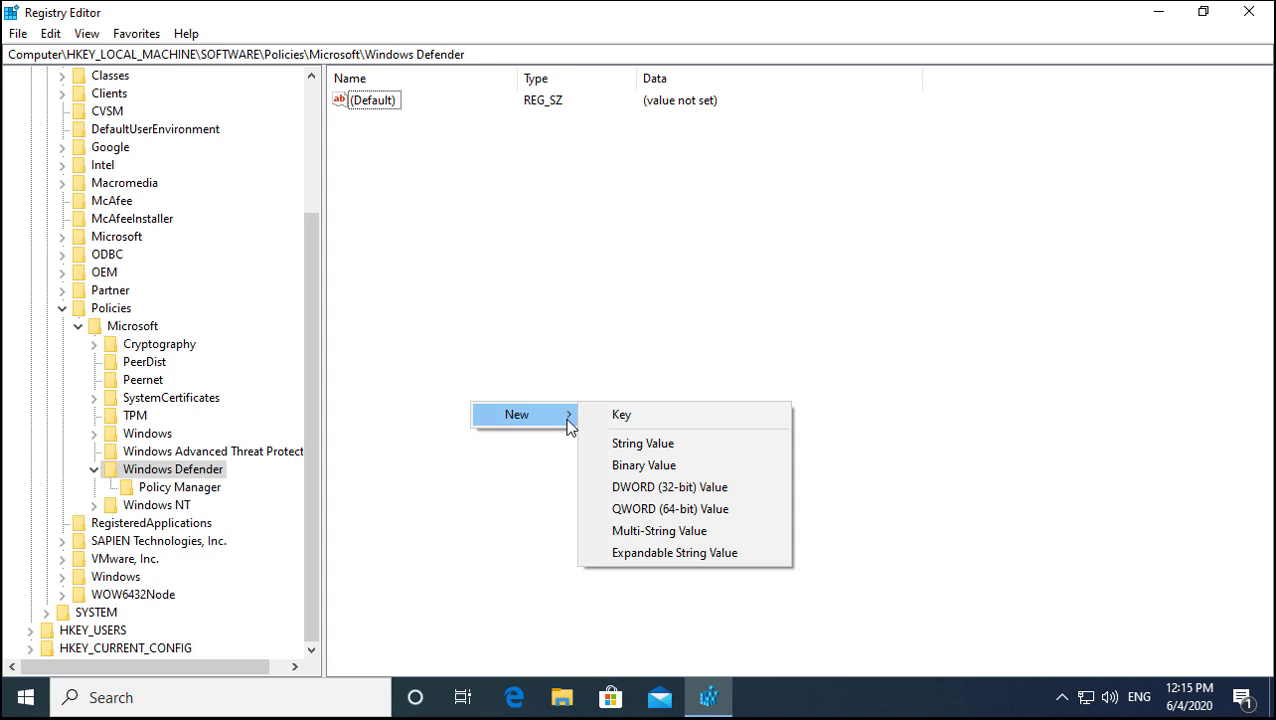
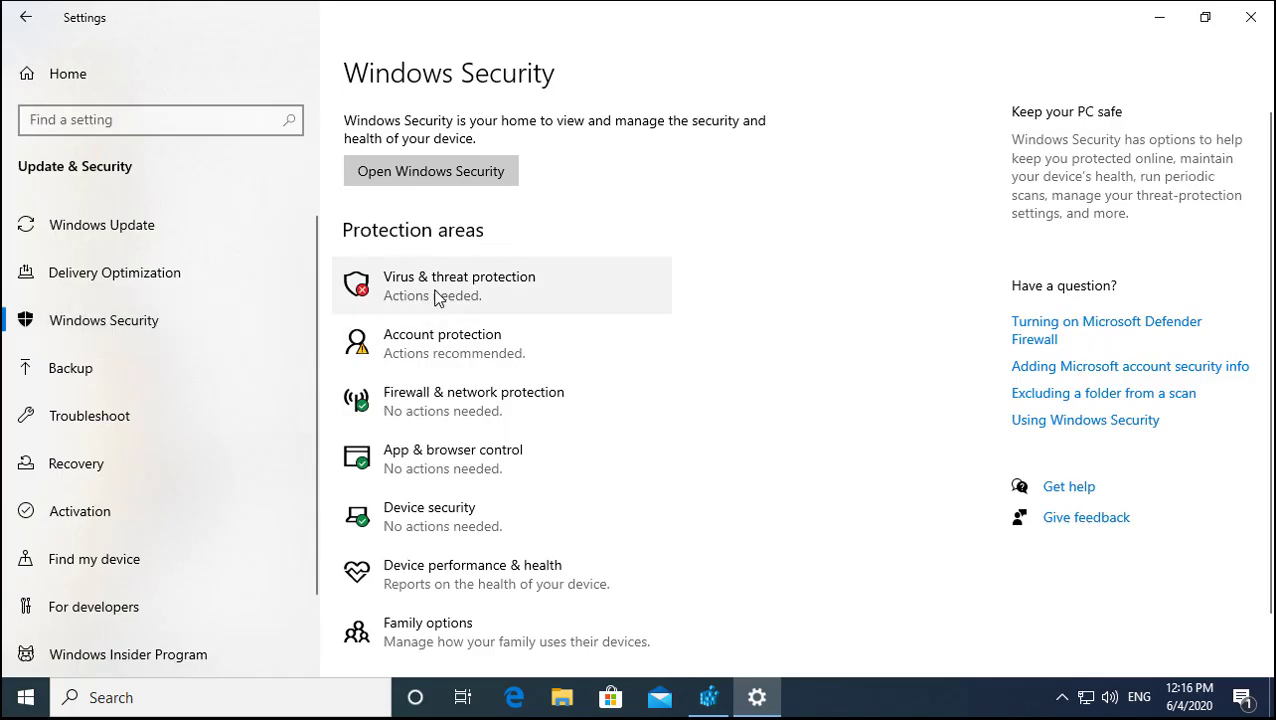
# Open Virus & threat protection in Windows Security to confirm it is managed by your organization
pyautogui.click(436, 297)
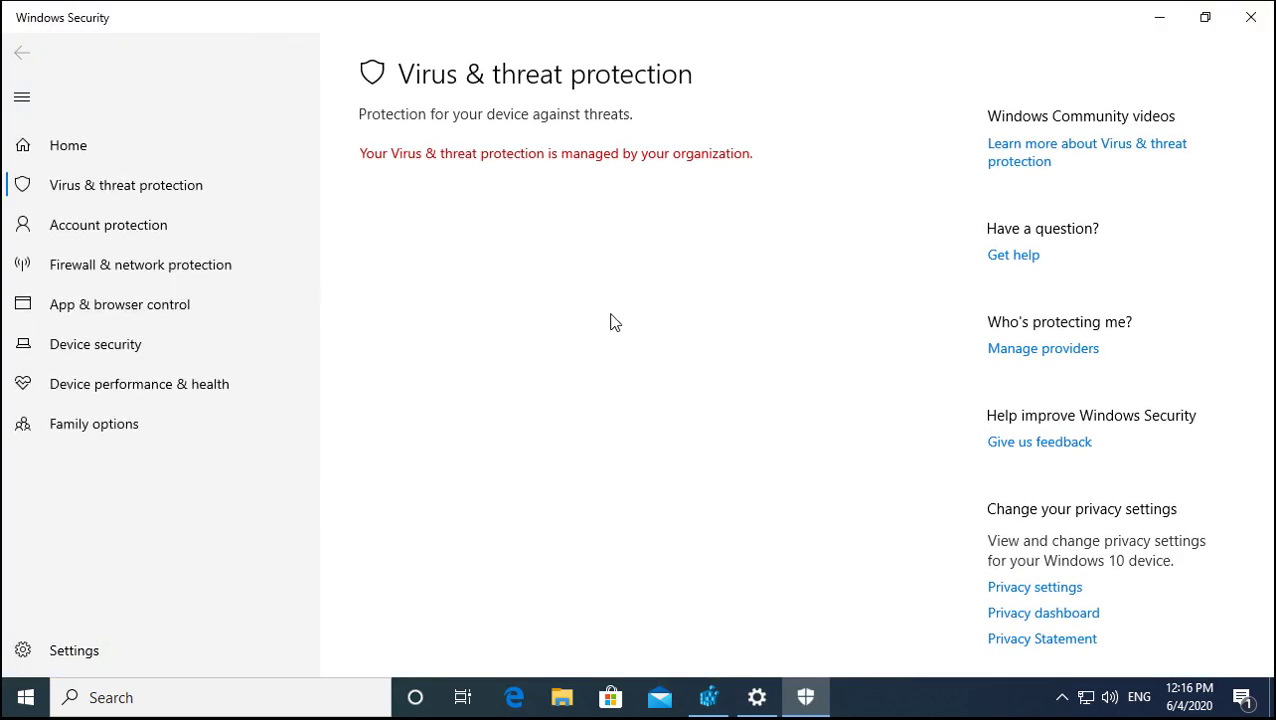